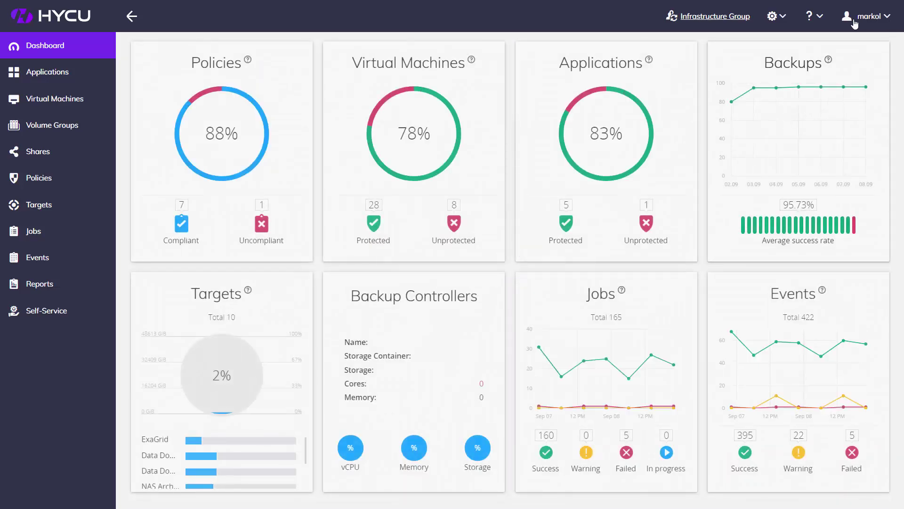
Open the settings (gear) menu in the dashboard's top bar
left_click(785, 24)
Review the Sources list: nutanix-esx-demo and the nutanix-afs Nutanix Files server, then close it
left_click(645, 159)
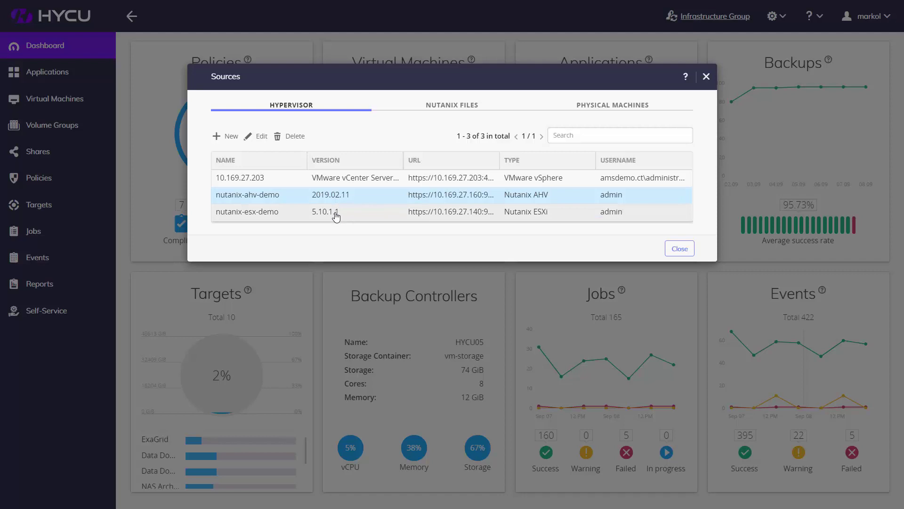
left_click(335, 213)
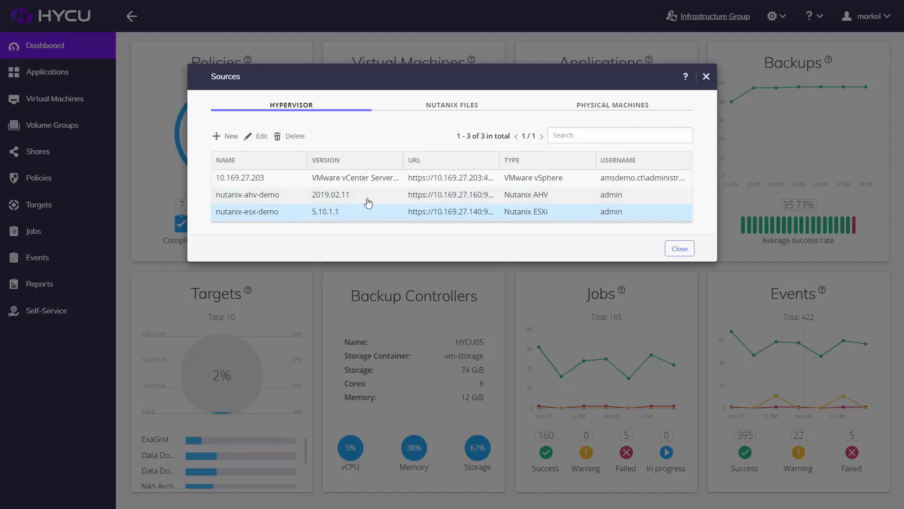
left_click(462, 107)
left_click(386, 183)
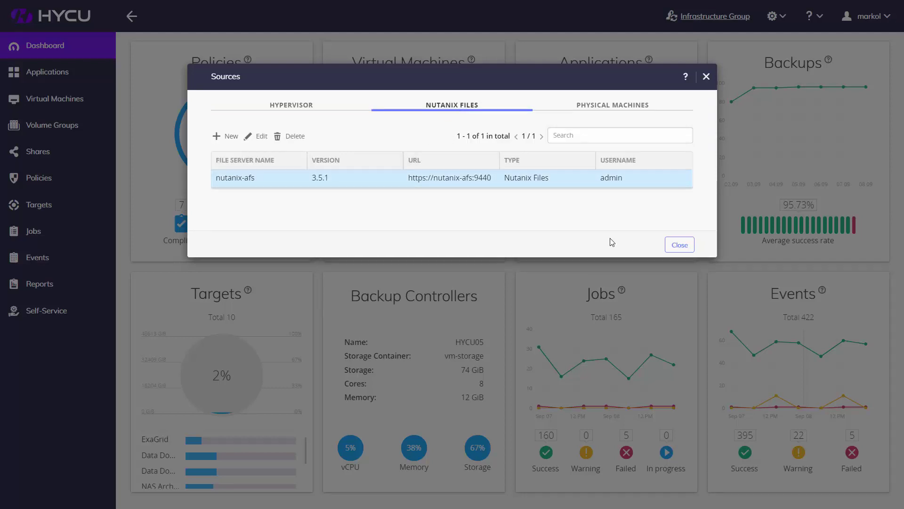
left_click(680, 245)
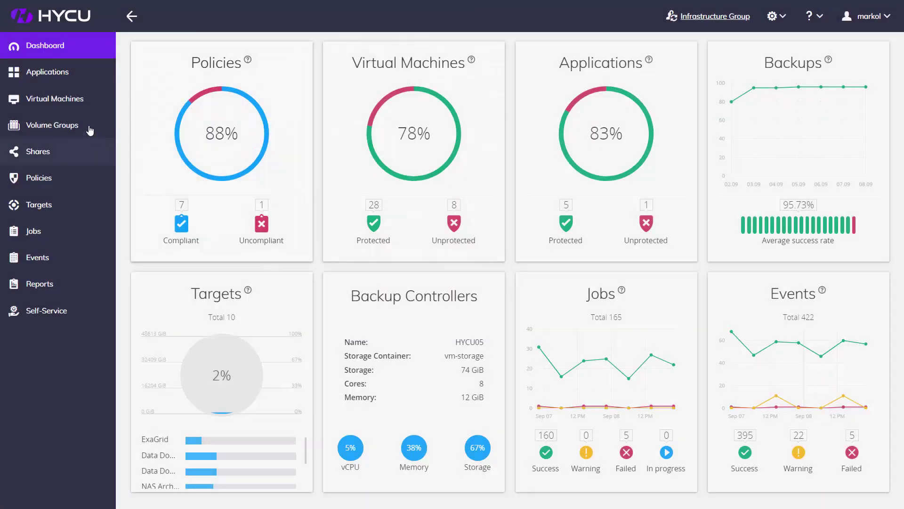
Show HYCU00DCNJENGVM011's restore points in Virtual Machines, selecting the 8/15/2019 full backup
left_click(78, 102)
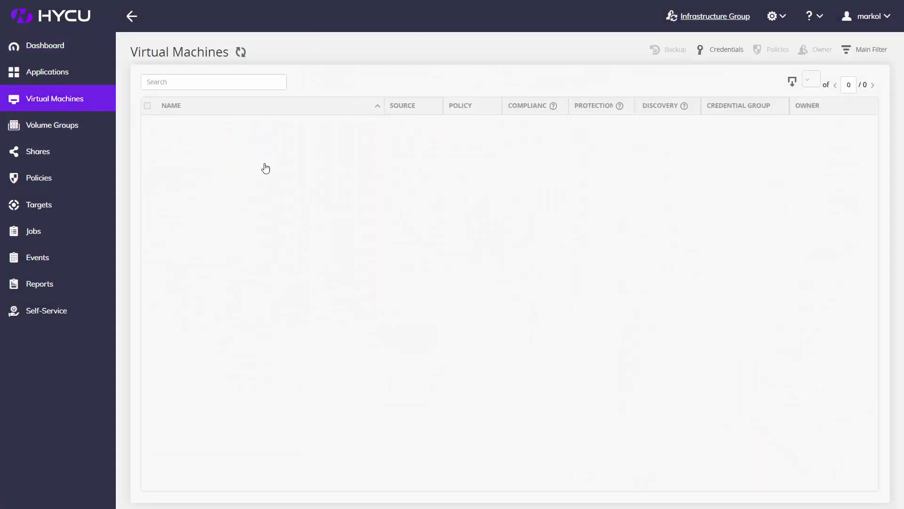
left_click(268, 161)
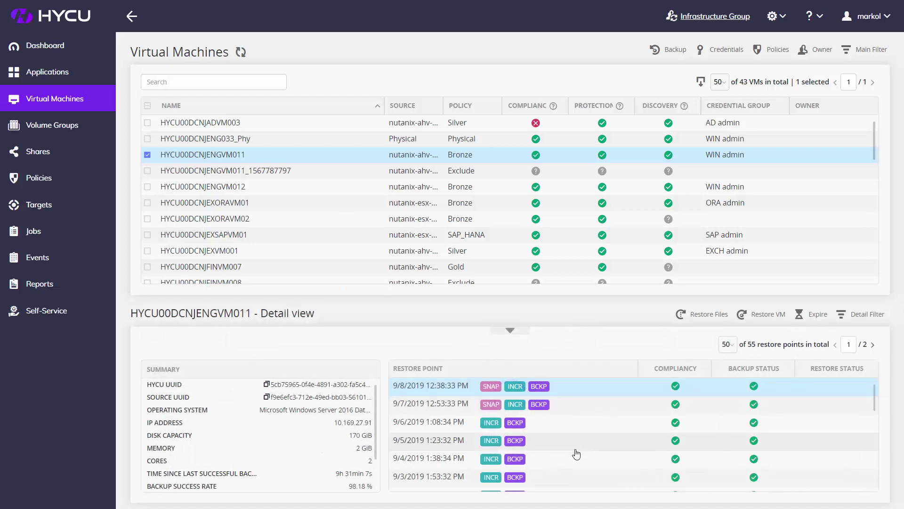
scroll(576, 453, "down", 5)
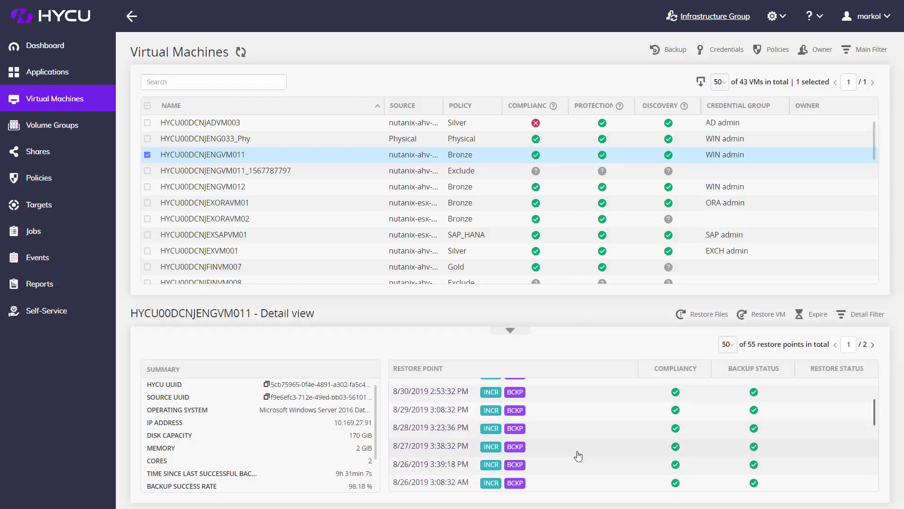
scroll(579, 456, "down", 6)
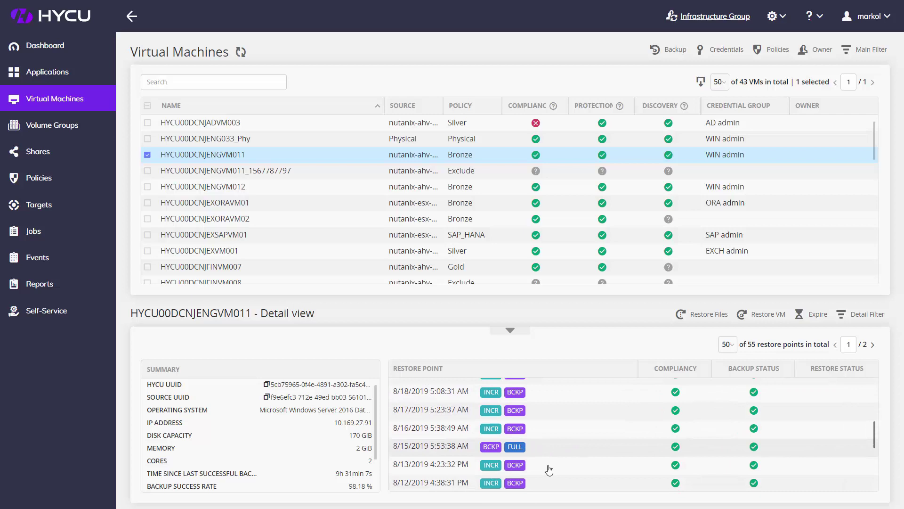
left_click(520, 427)
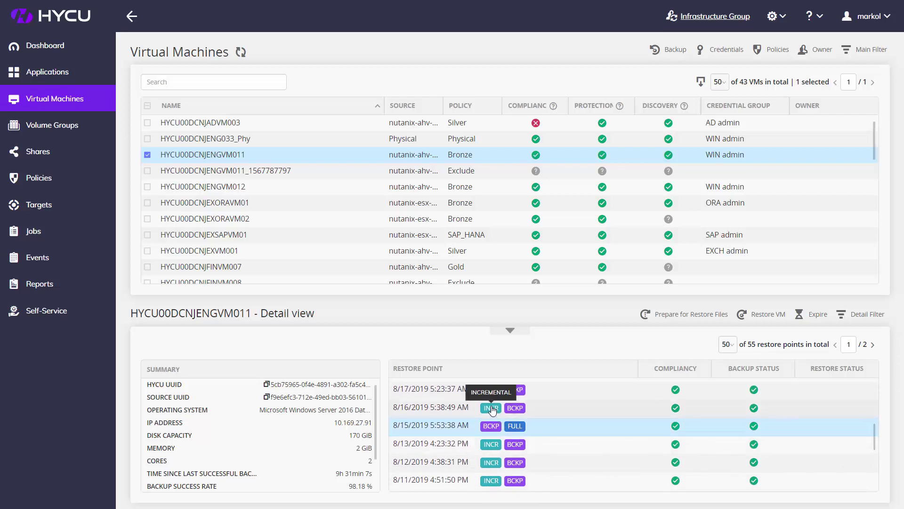
scroll(540, 420, "up", 7)
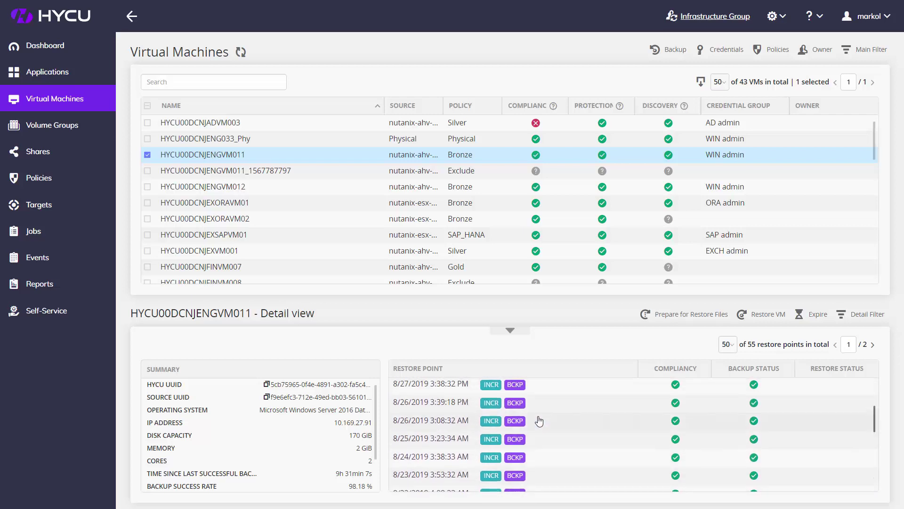
scroll(540, 421, "up", 4)
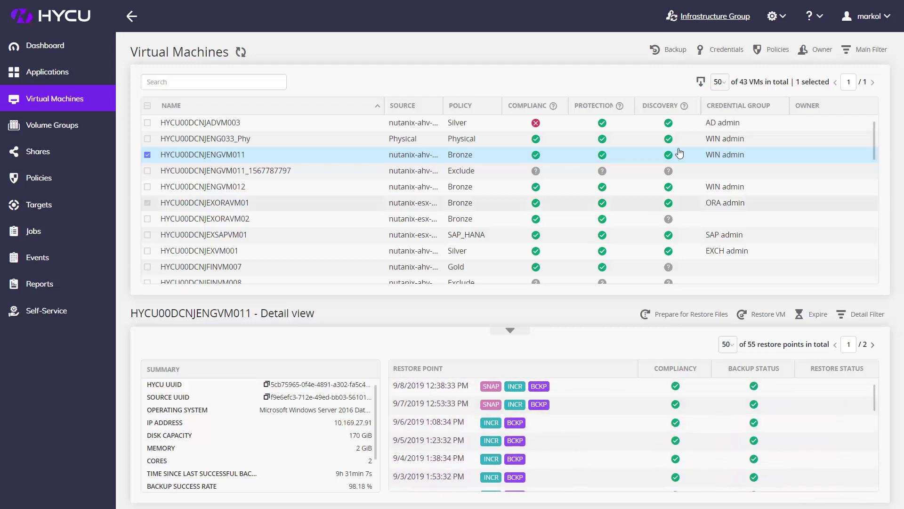
left_click(777, 21)
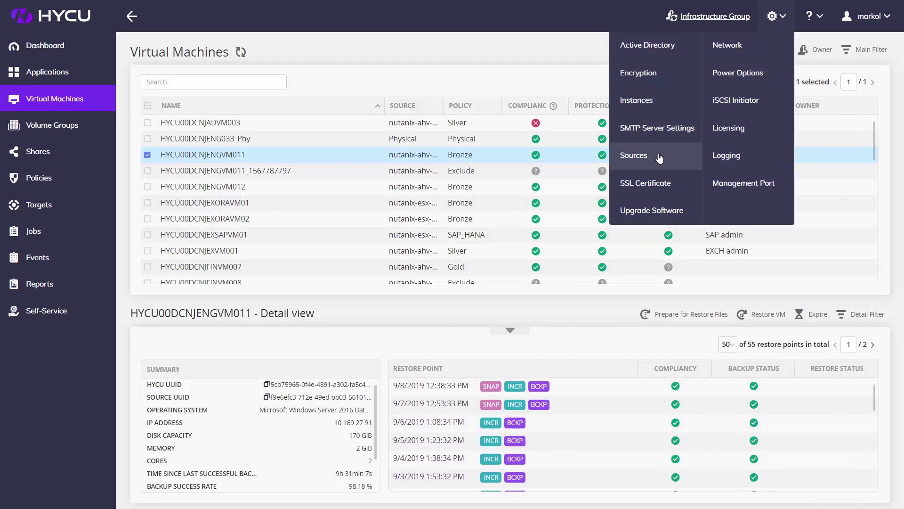
left_click(687, 156)
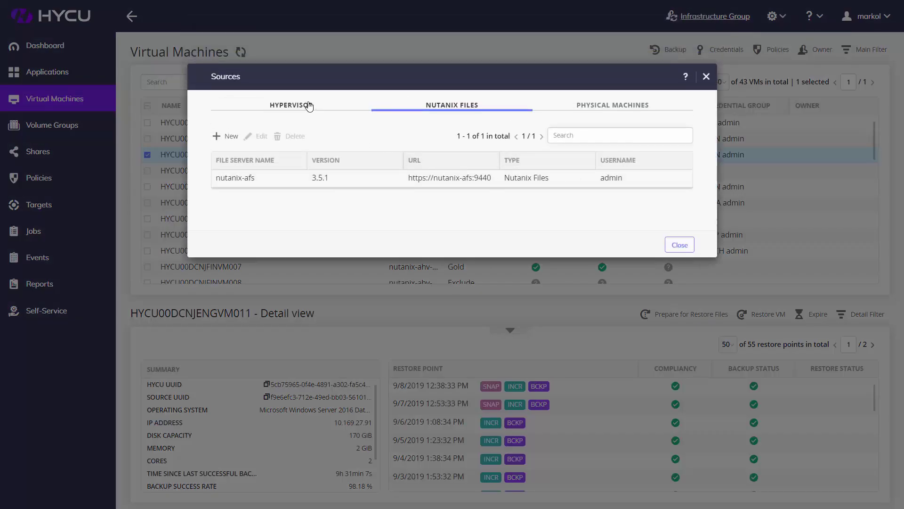
left_click(309, 106)
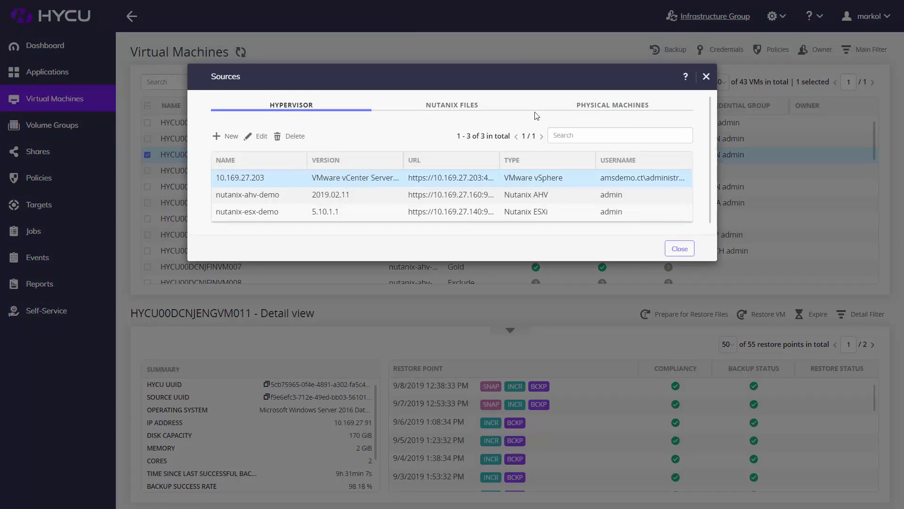
left_click(598, 109)
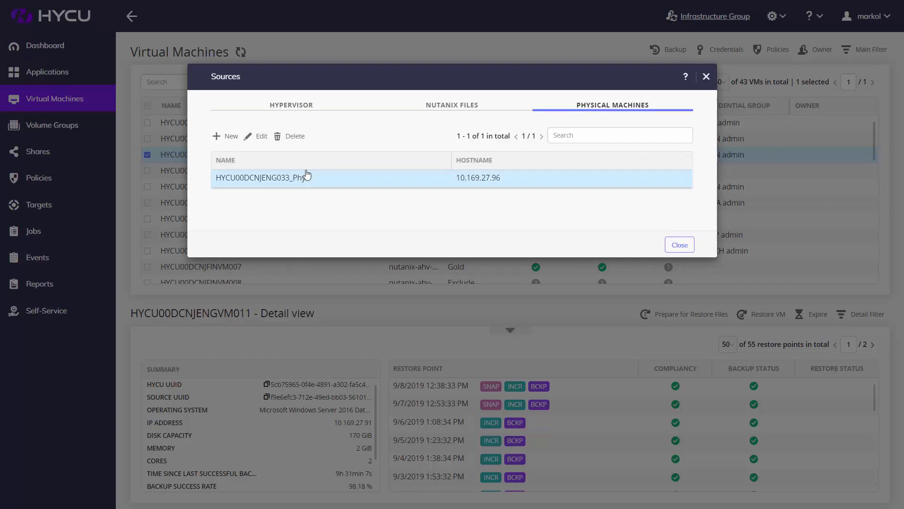
left_click(261, 137)
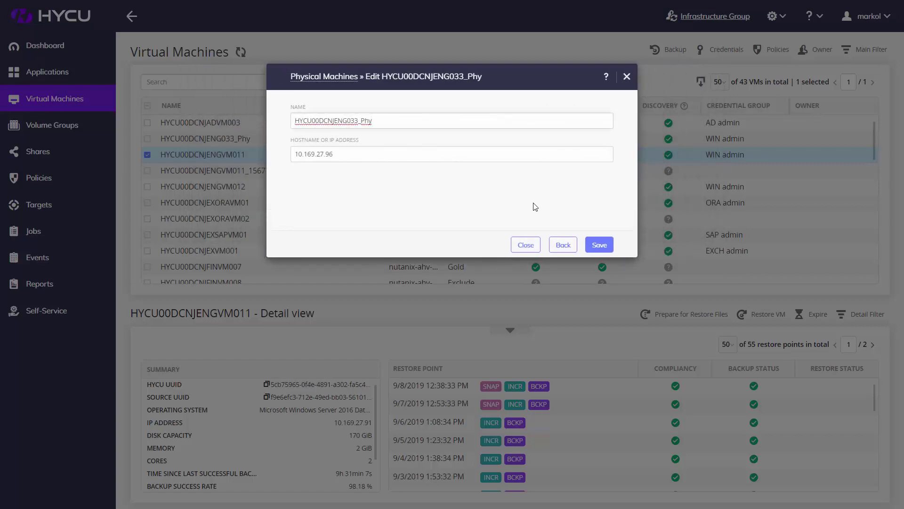
left_click(626, 76)
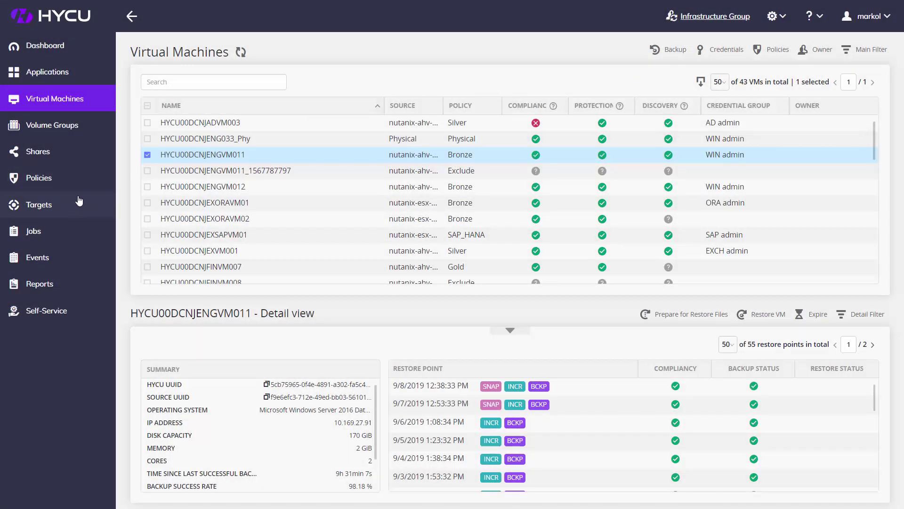
Open Targets and view the Data Domain, Data Domain SMB and Nutanix Mine details
left_click(60, 208)
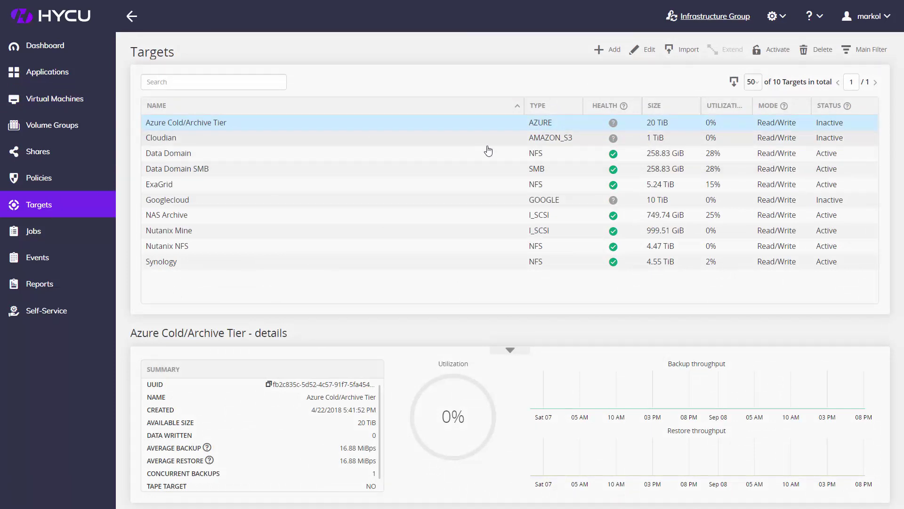
left_click(520, 154)
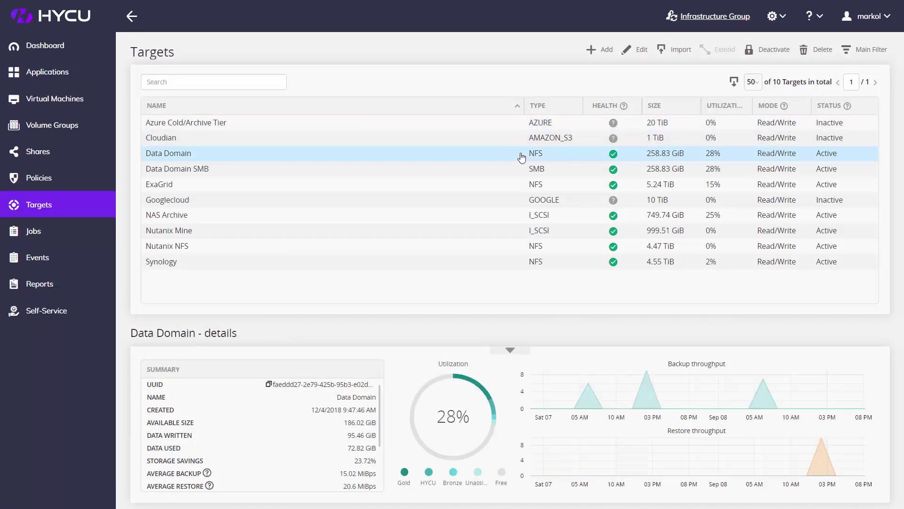
left_click(543, 173)
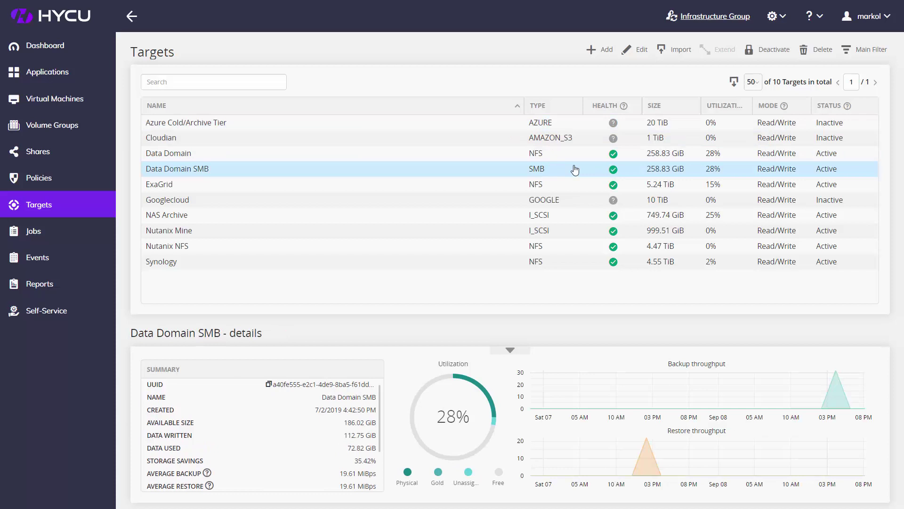
left_click(551, 231)
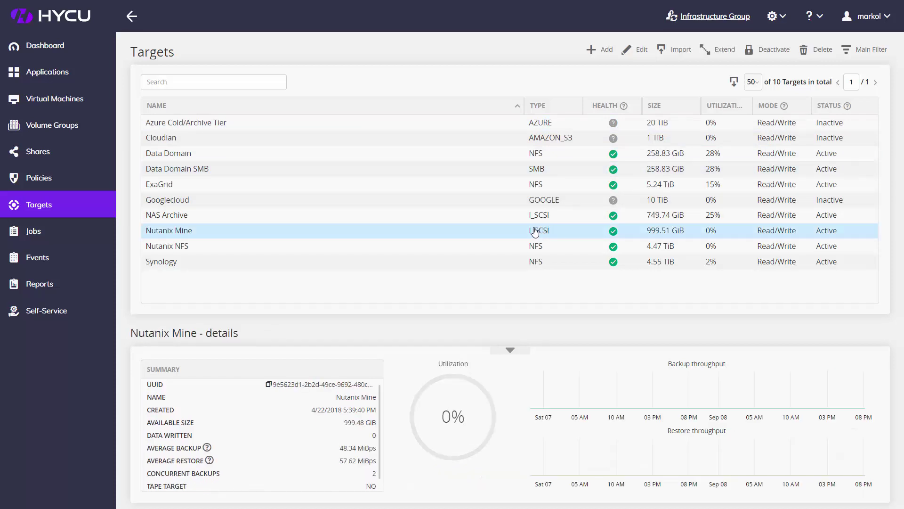
Start an AWS S3/Compatible target, close the form unsaved, and deselect Nutanix Mine
left_click(600, 51)
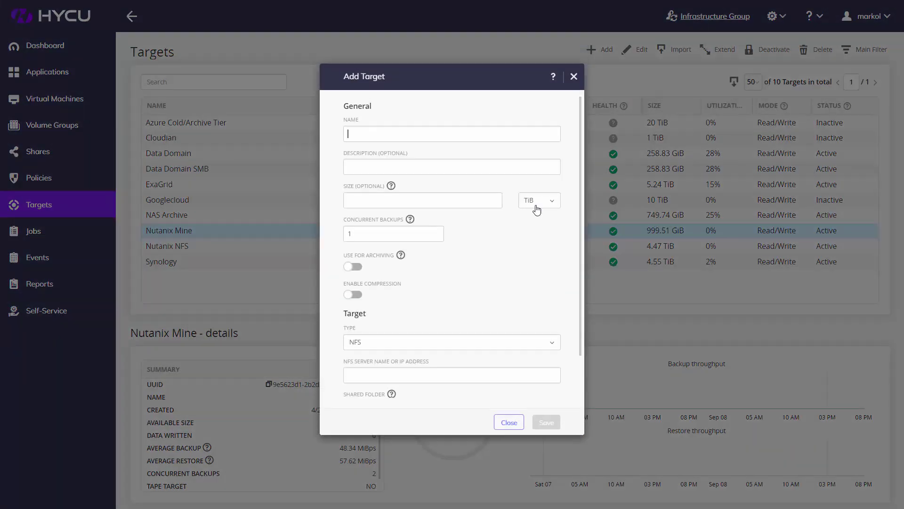
scroll(536, 335, "down", 2)
left_click(553, 297)
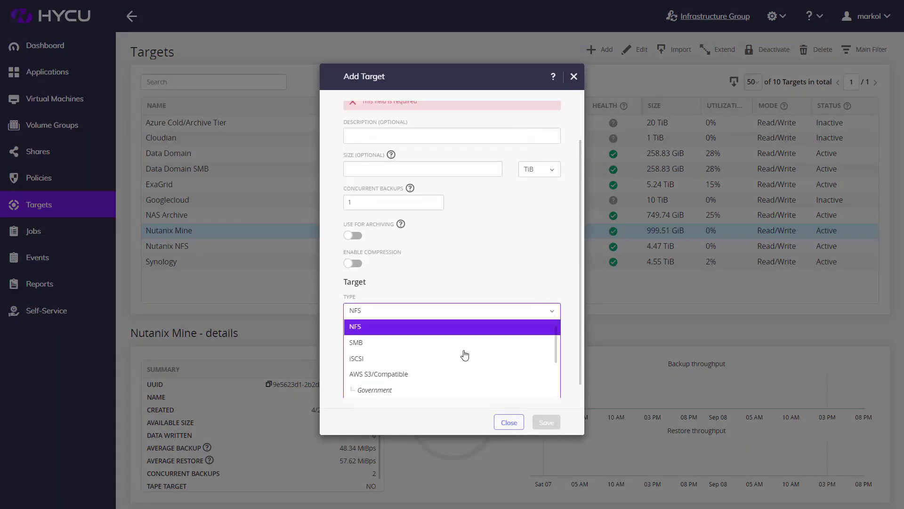
scroll(446, 361, "down", 1)
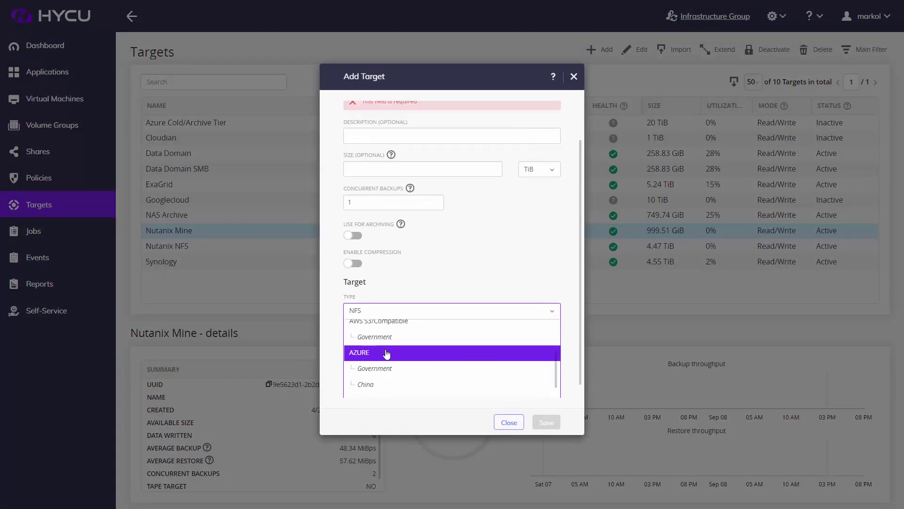
scroll(386, 353, "down", 1)
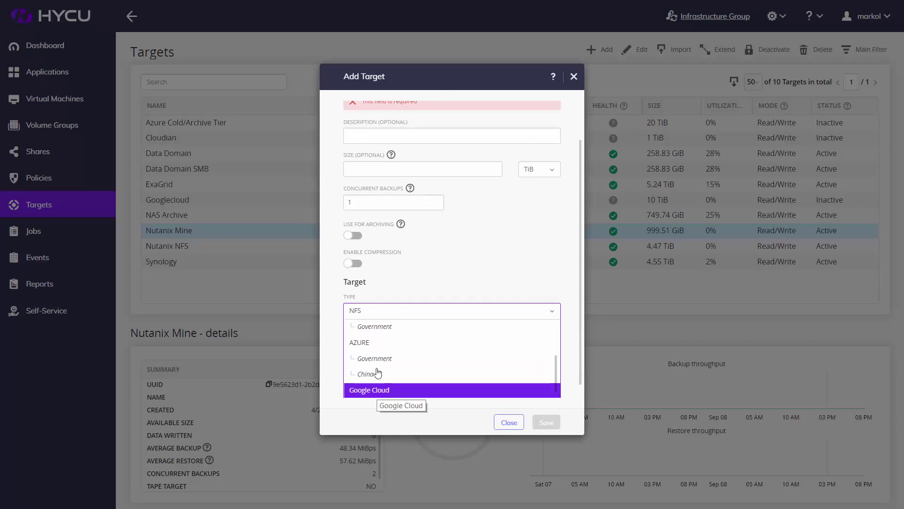
scroll(381, 354, "up", 1)
scroll(382, 356, "up", 1)
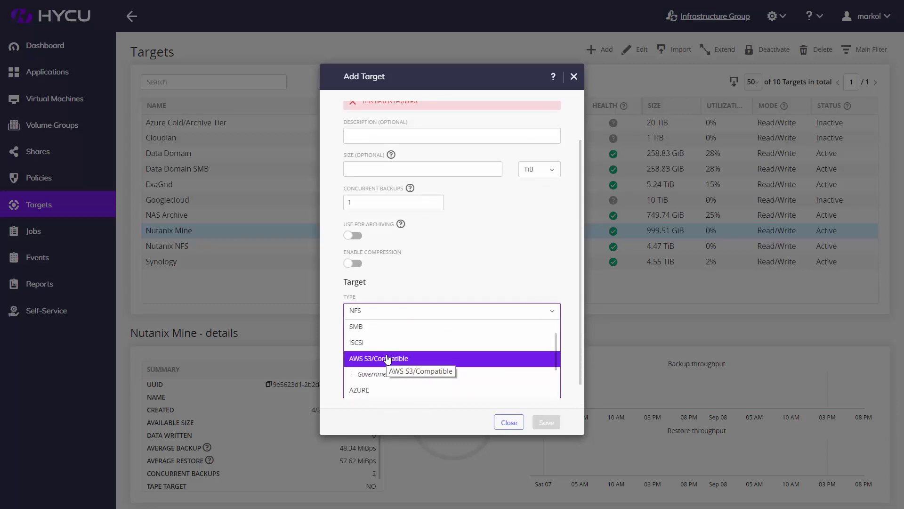
left_click(396, 359)
scroll(499, 415, "down", 3)
left_click(509, 422)
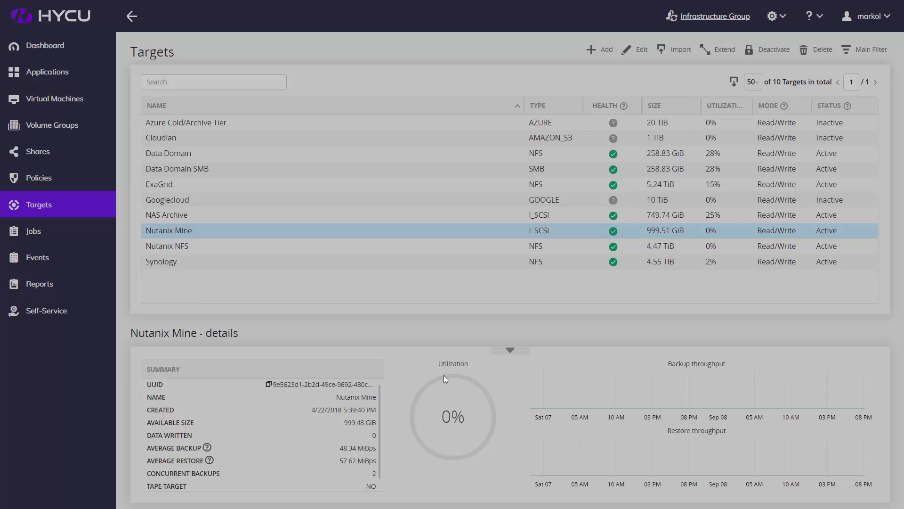
left_click(191, 231)
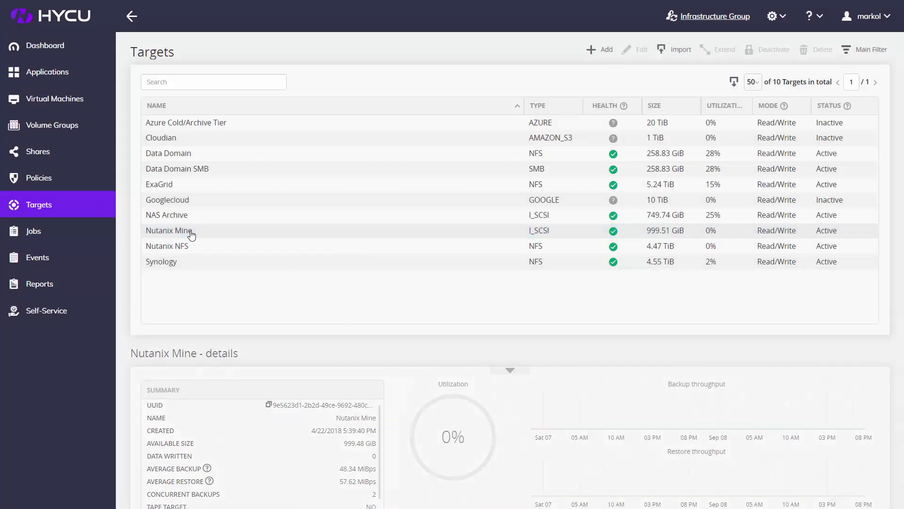
Reselect Nutanix Mine, then bring up Prism's Home navigation list
left_click(190, 231)
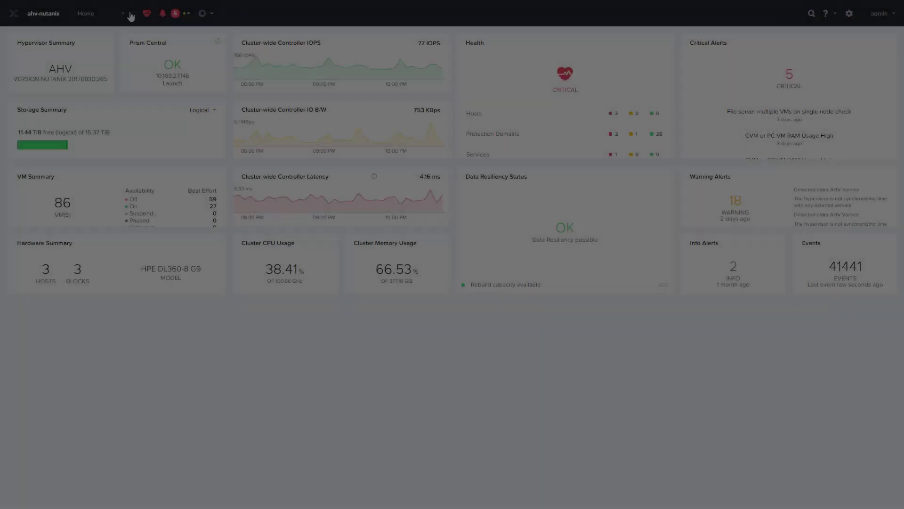
left_click(126, 14)
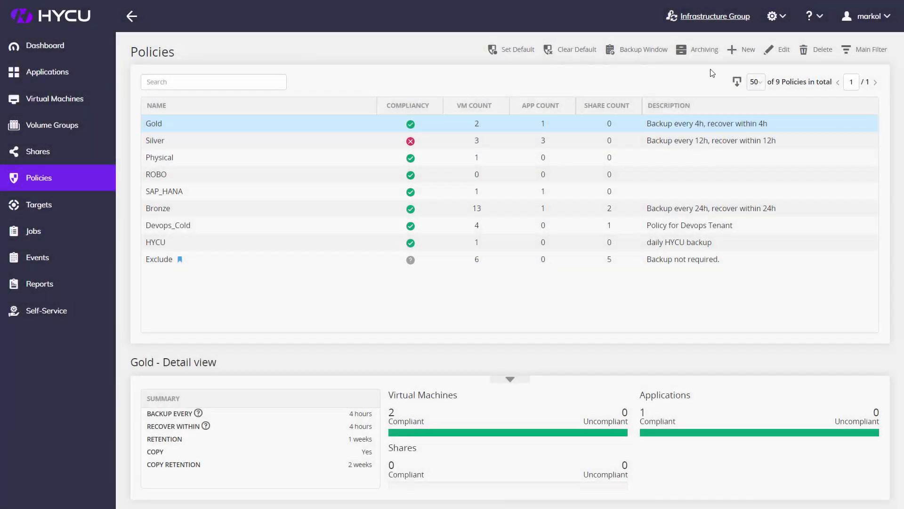
left_click(743, 50)
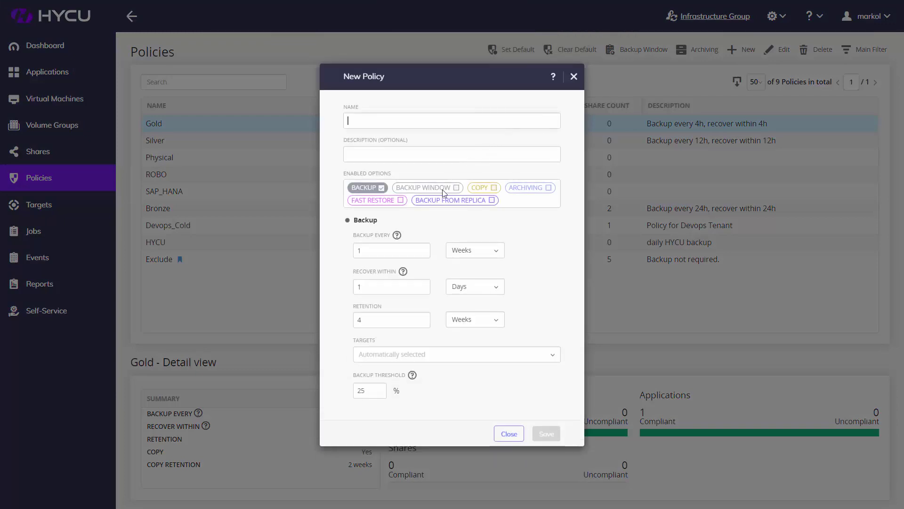
left_click(457, 256)
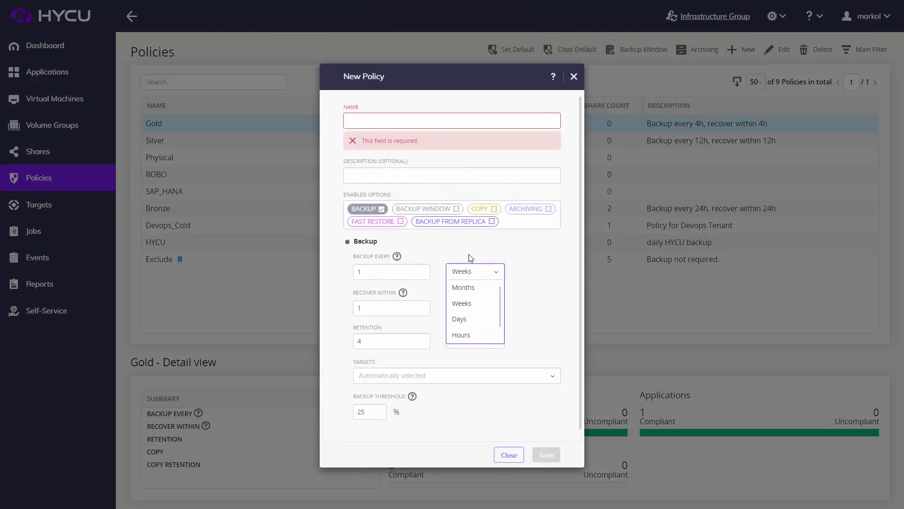
left_click(462, 319)
double_click(363, 271)
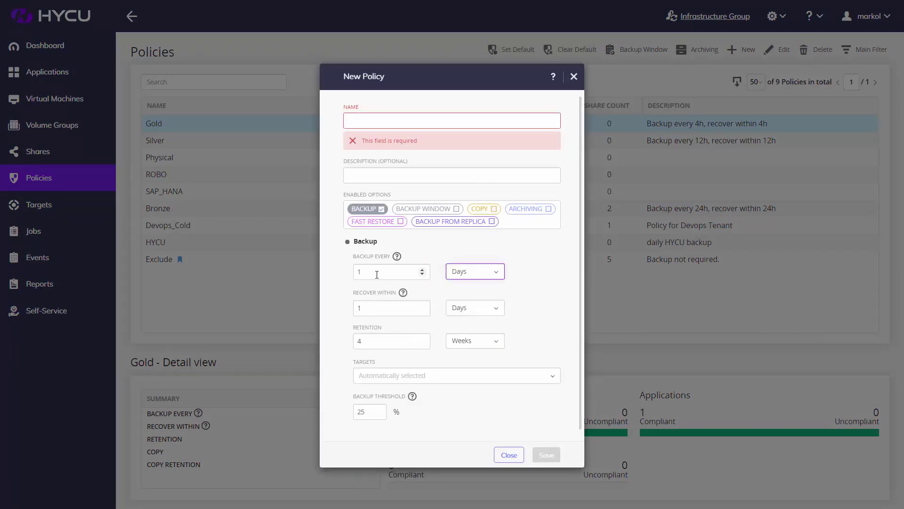
key("Tab")
key("Tab")
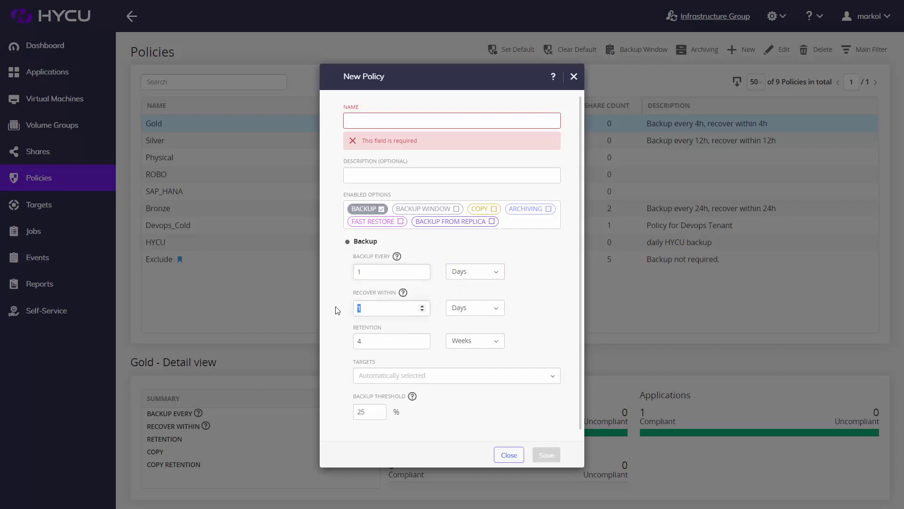
left_click(484, 308)
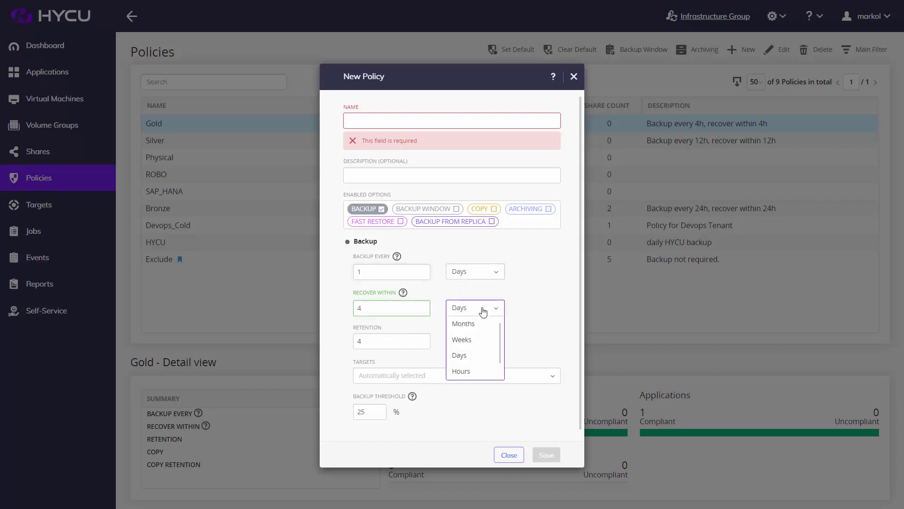
left_click(462, 371)
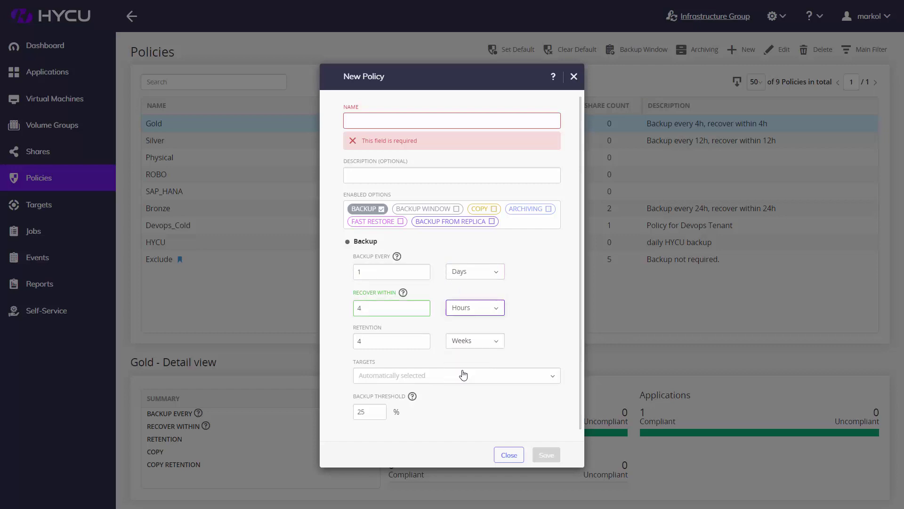
left_click(505, 456)
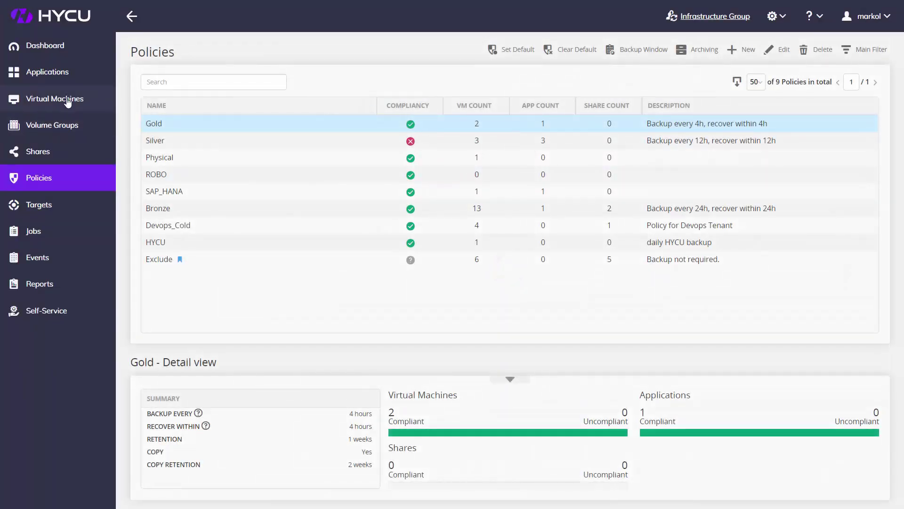
left_click(67, 99)
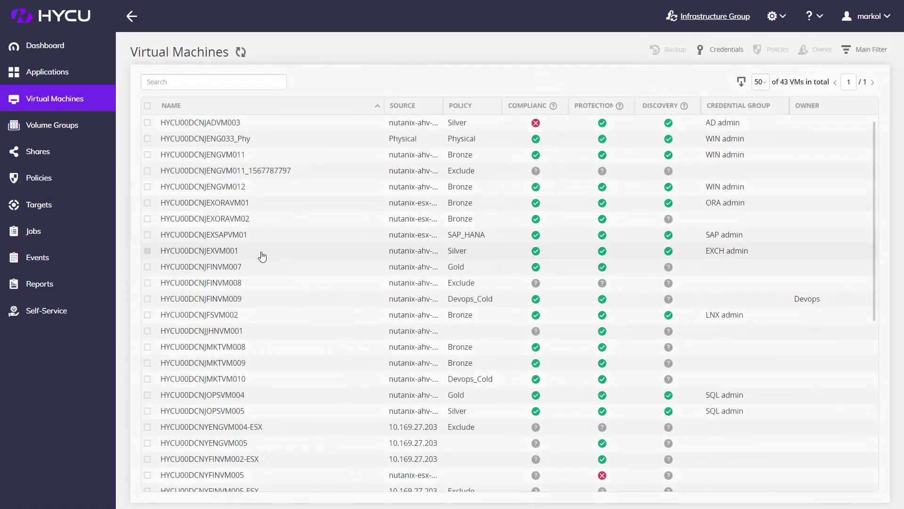
left_click(247, 206)
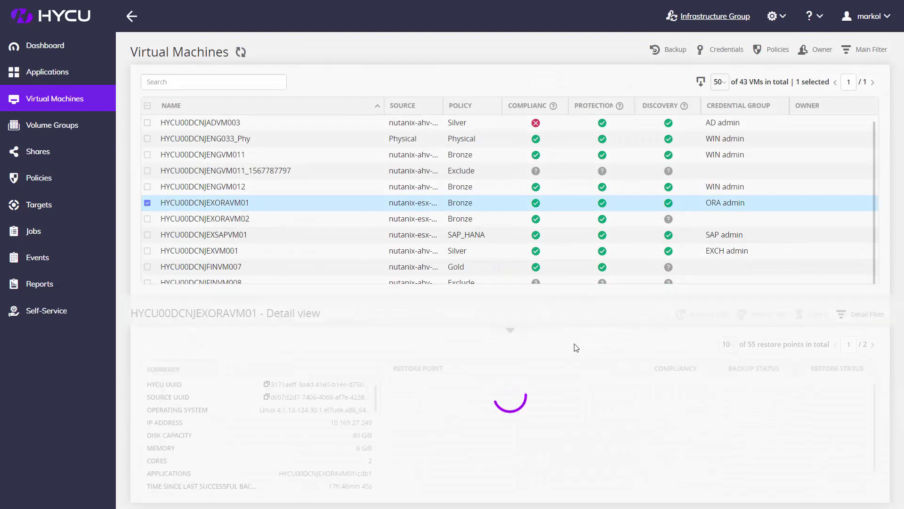
left_click(676, 387)
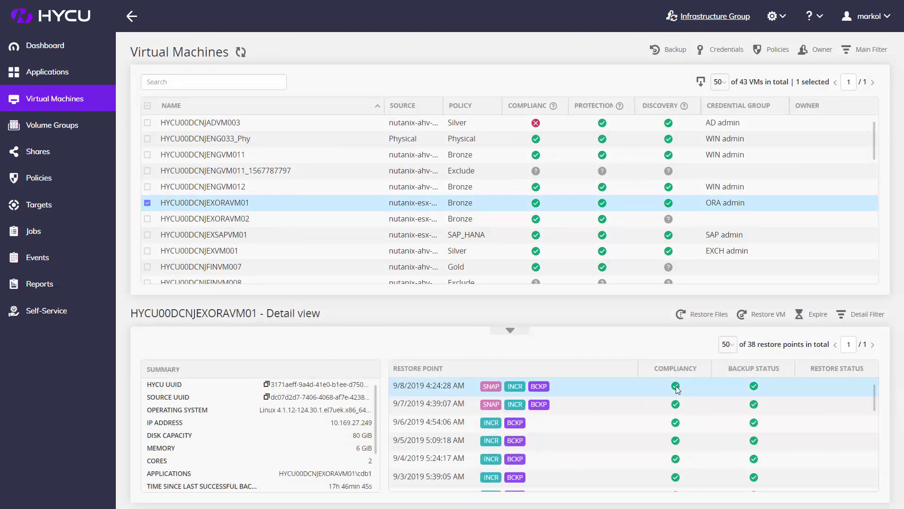
mouse_move(676, 387)
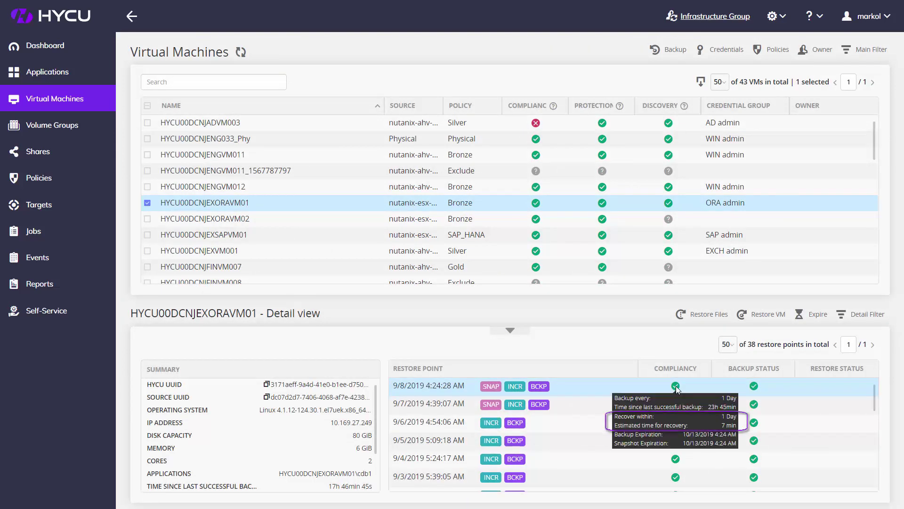
mouse_move(678, 406)
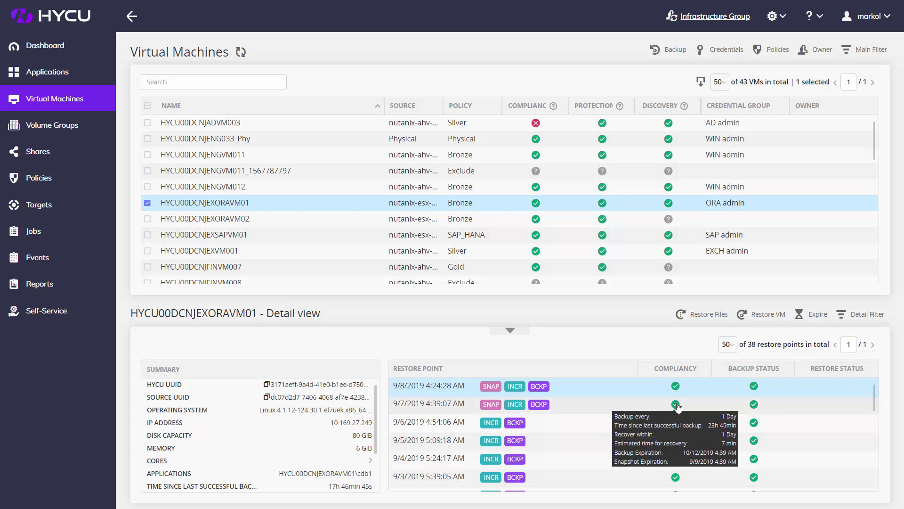
left_click(38, 177)
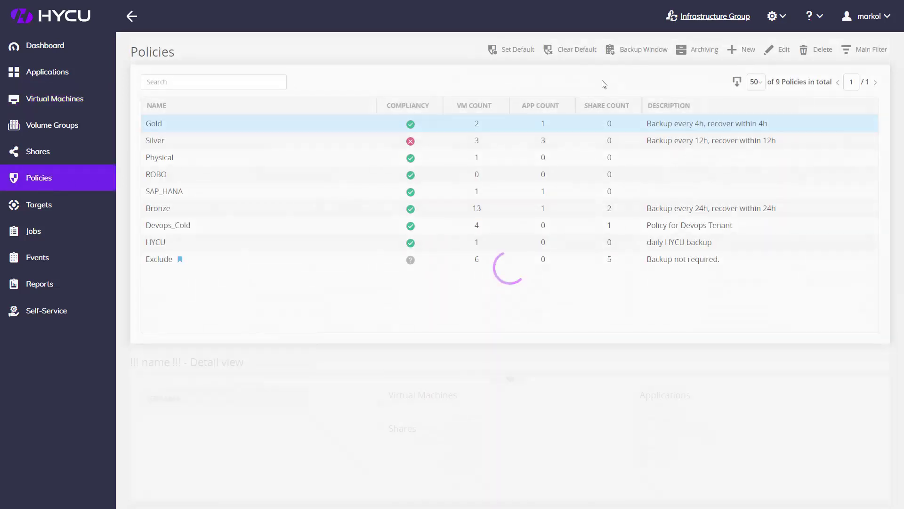
left_click(746, 50)
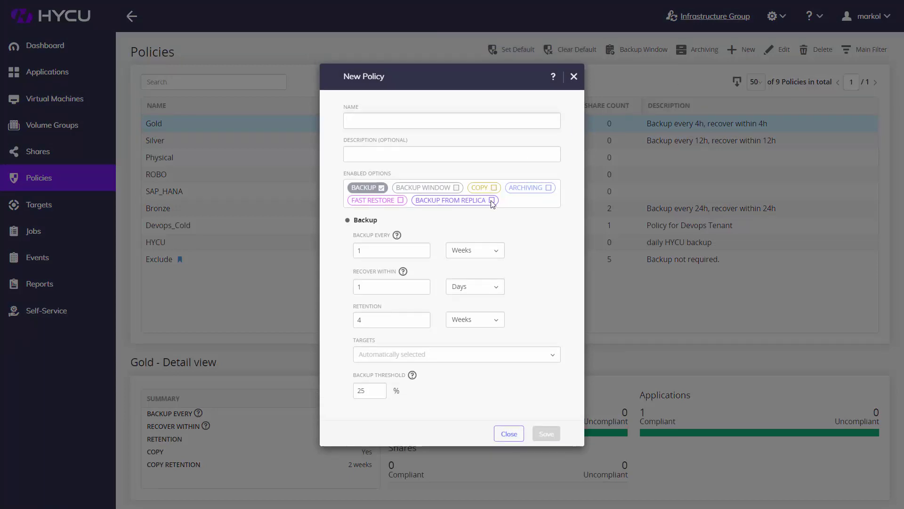
left_click(491, 200)
scroll(517, 250, "down", 2)
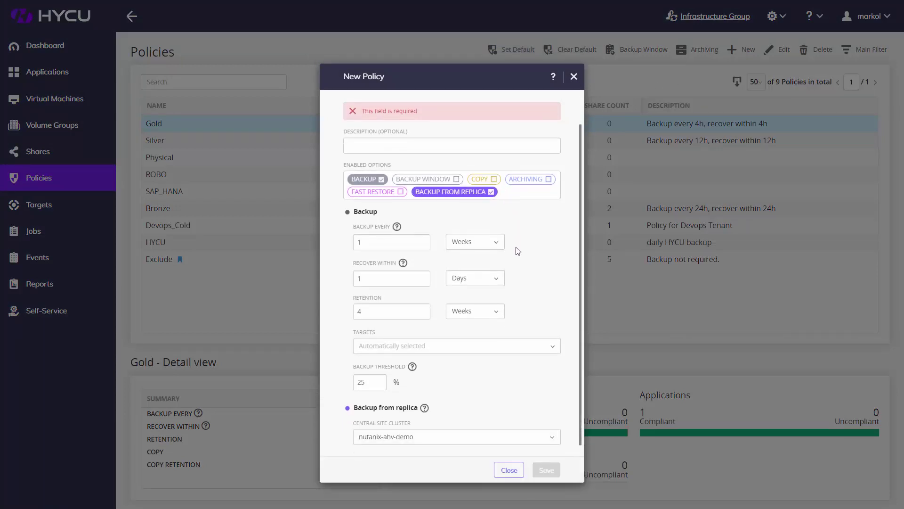
left_click(432, 432)
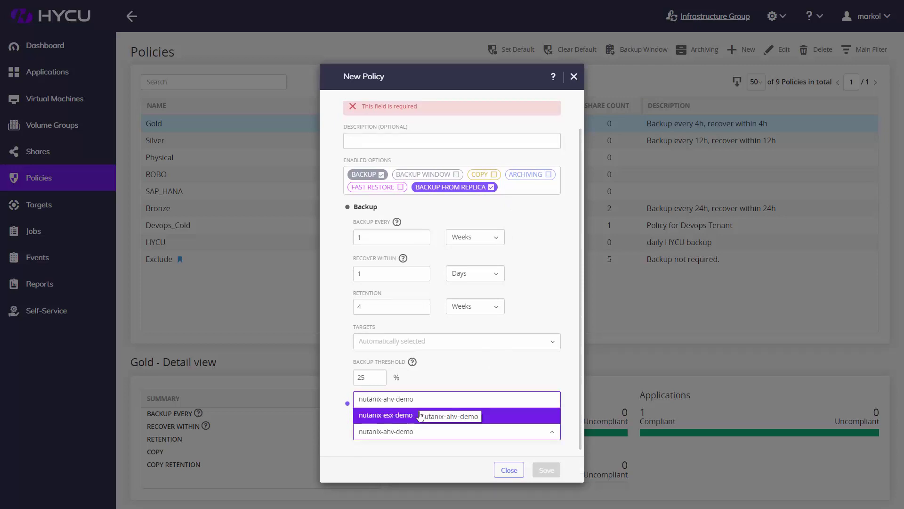
left_click(420, 415)
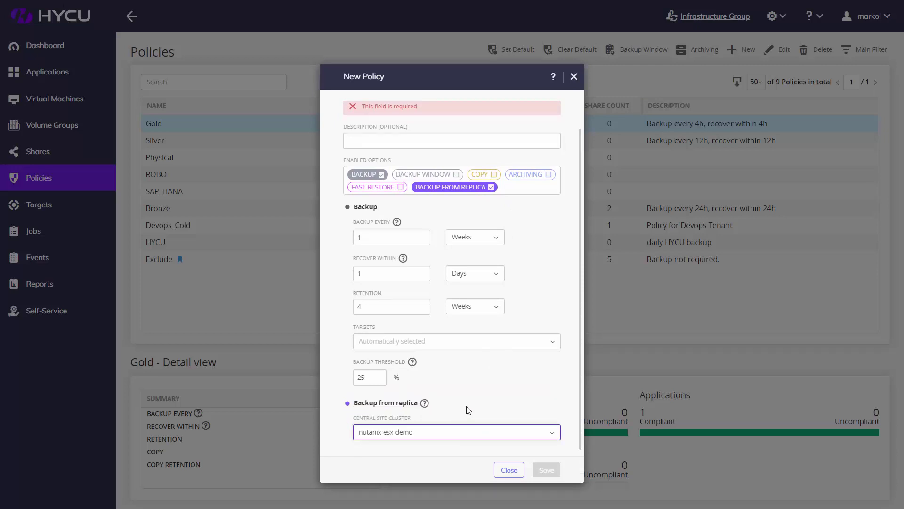
left_click(509, 470)
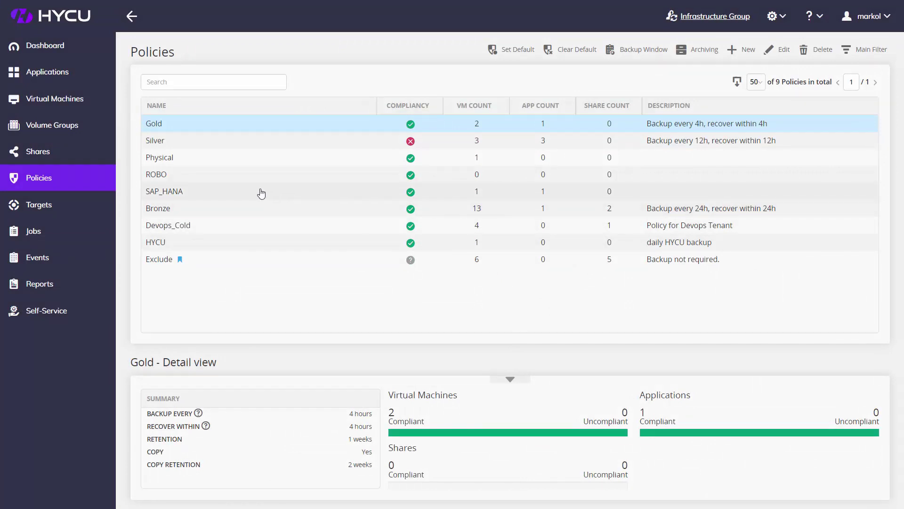
Assign the WIN admin credential group to HYCU00DCNJENGVM011, then show the Applications list
left_click(66, 107)
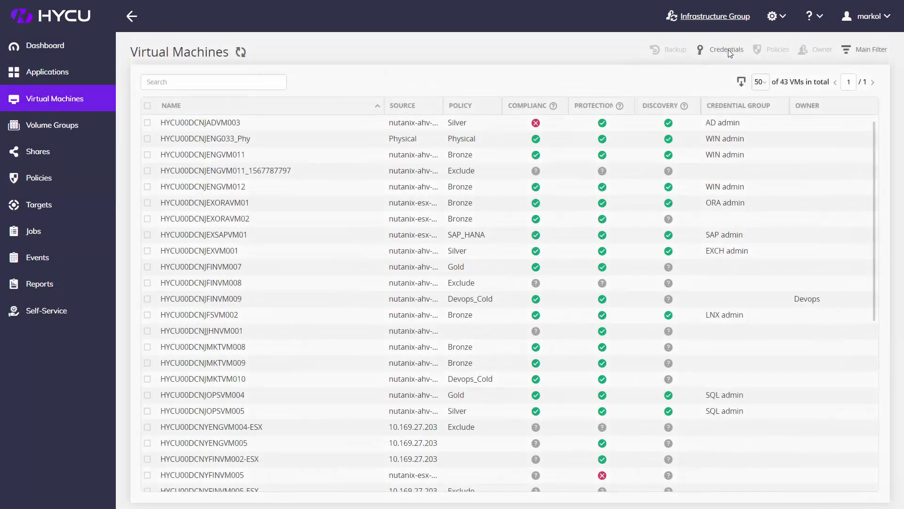
left_click(406, 156)
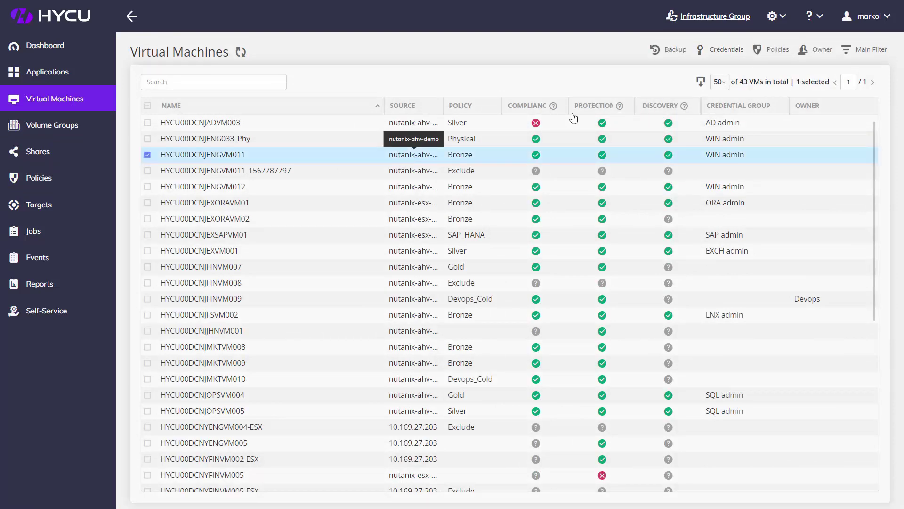
left_click(735, 51)
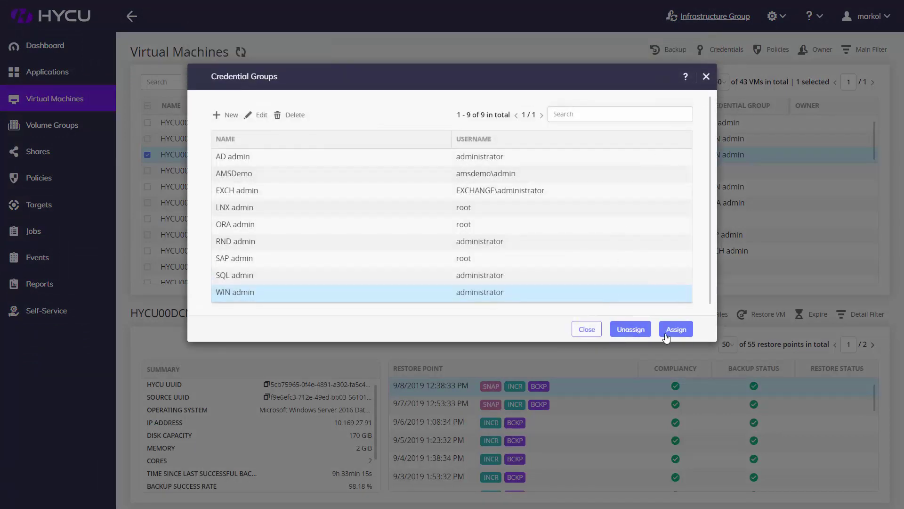
left_click(676, 329)
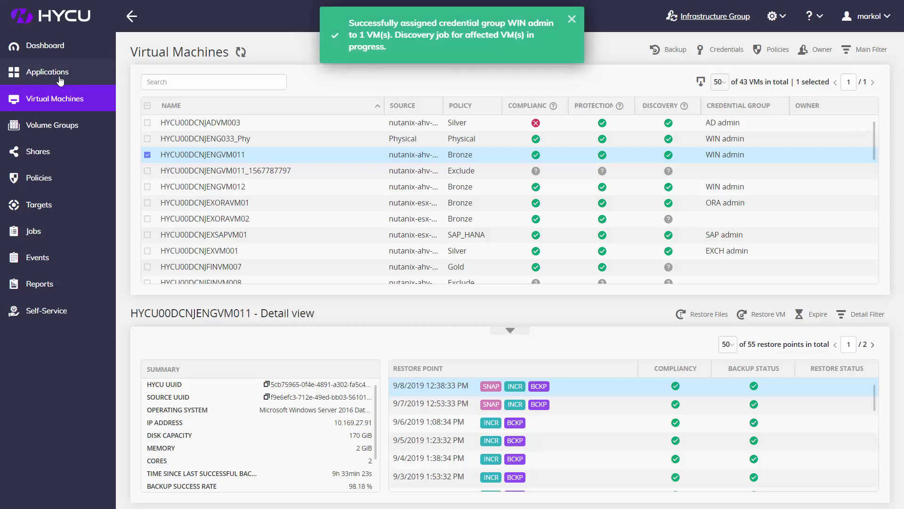
left_click(59, 76)
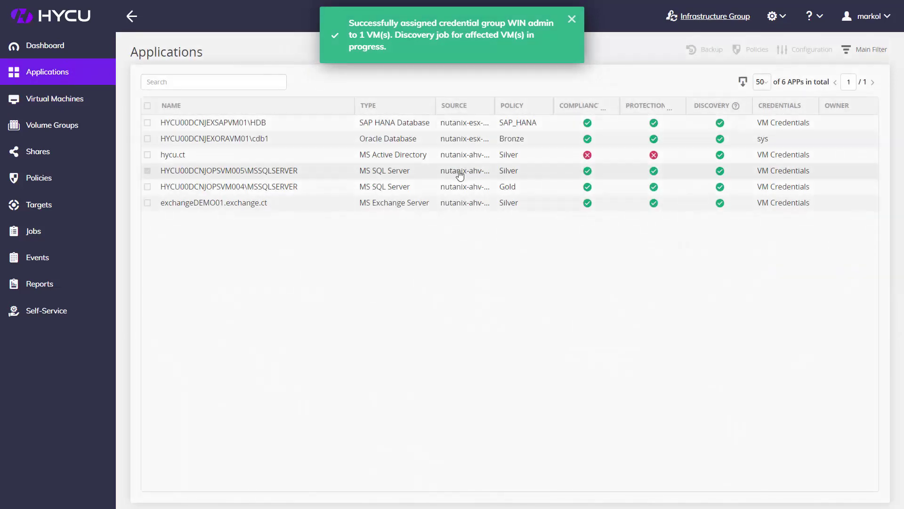
Start a database restore of HYCU00DCNJOPSVM005\MSSQLSERVER from the 9/8/2019 2:53:51 AM restore point
left_click(473, 173)
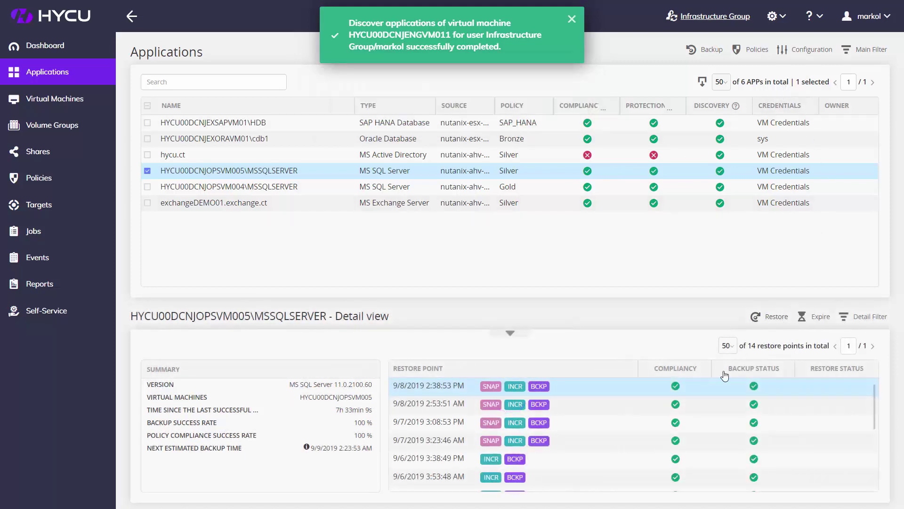
left_click(699, 406)
left_click(770, 317)
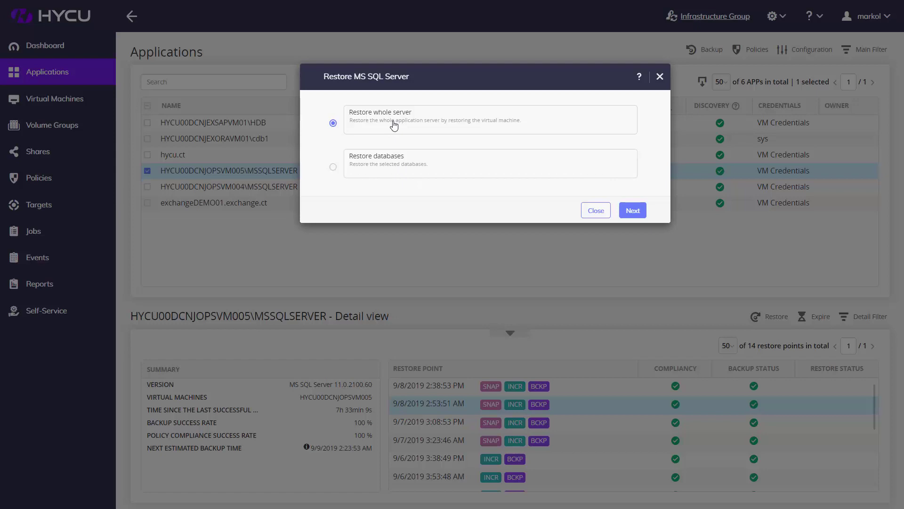
left_click(391, 168)
left_click(632, 210)
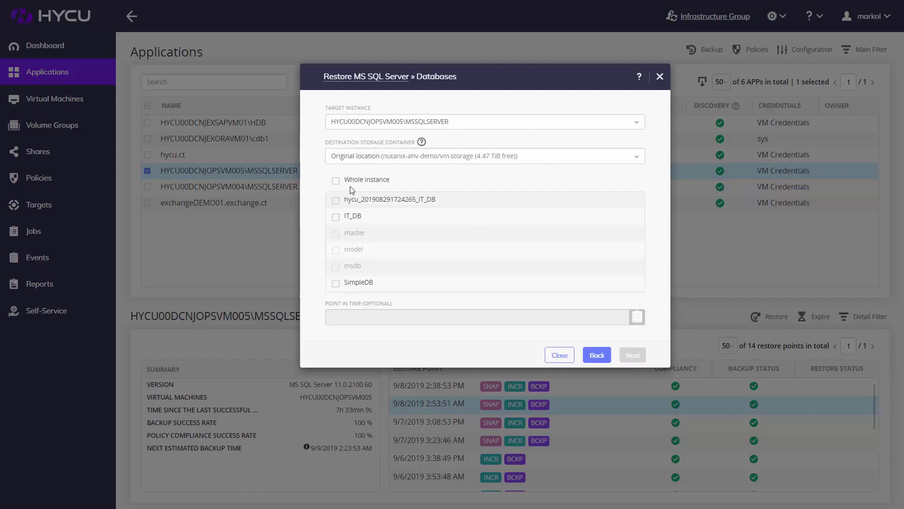
Choose IT_DB with point-in-time 09/08/2019 21:39:40, then cancel the restore
left_click(336, 182)
left_click(336, 187)
left_click(336, 216)
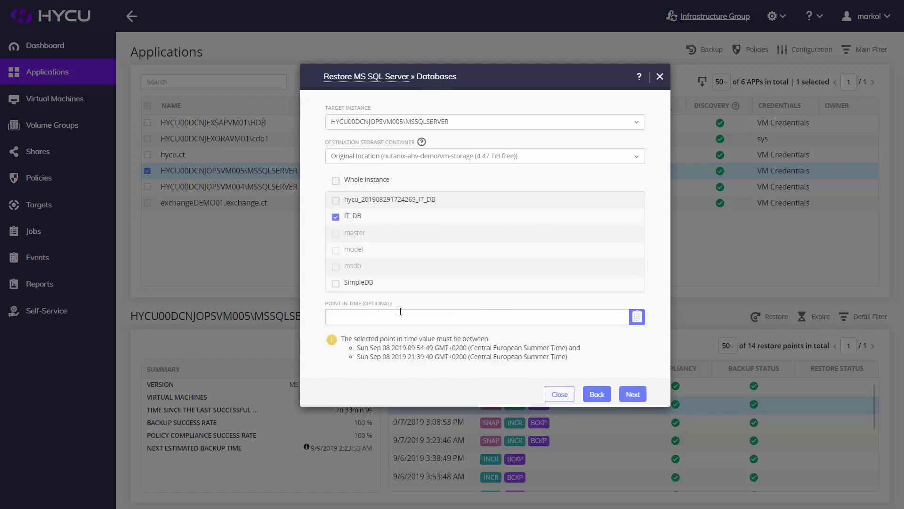
left_click(425, 320)
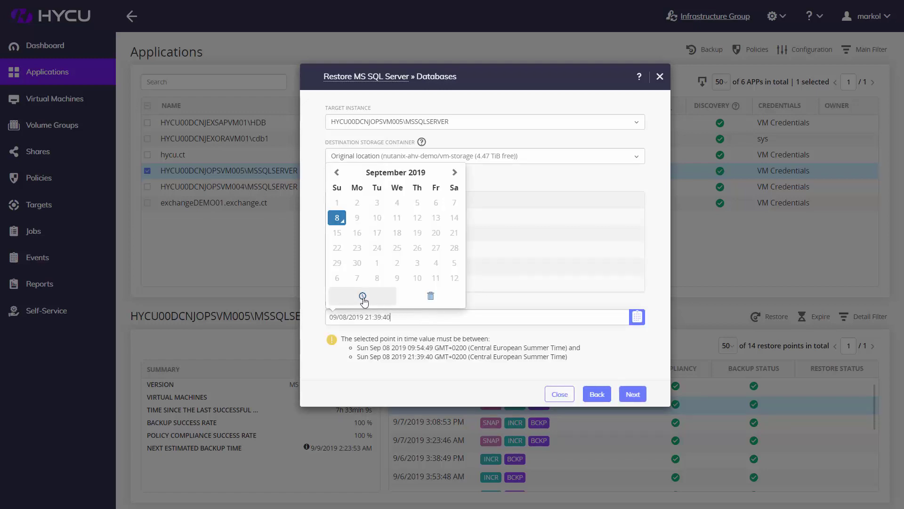
left_click(363, 298)
left_click(538, 339)
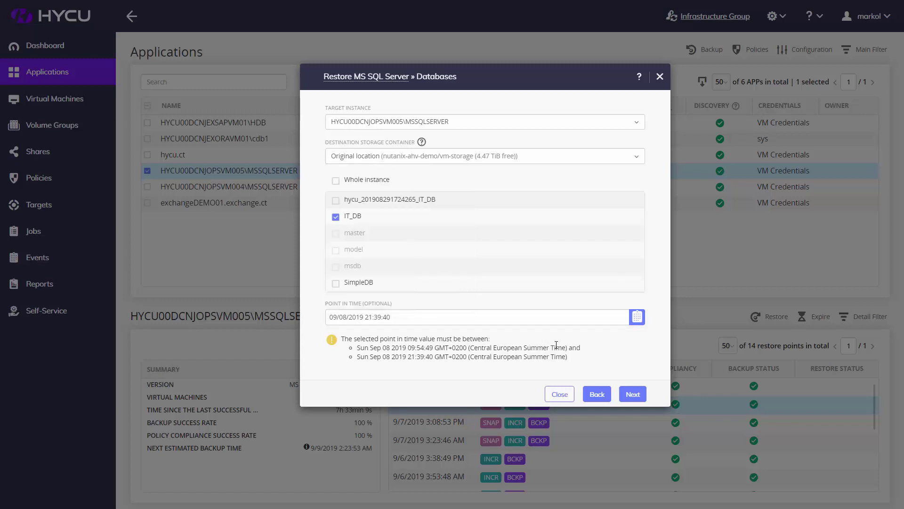
left_click(559, 396)
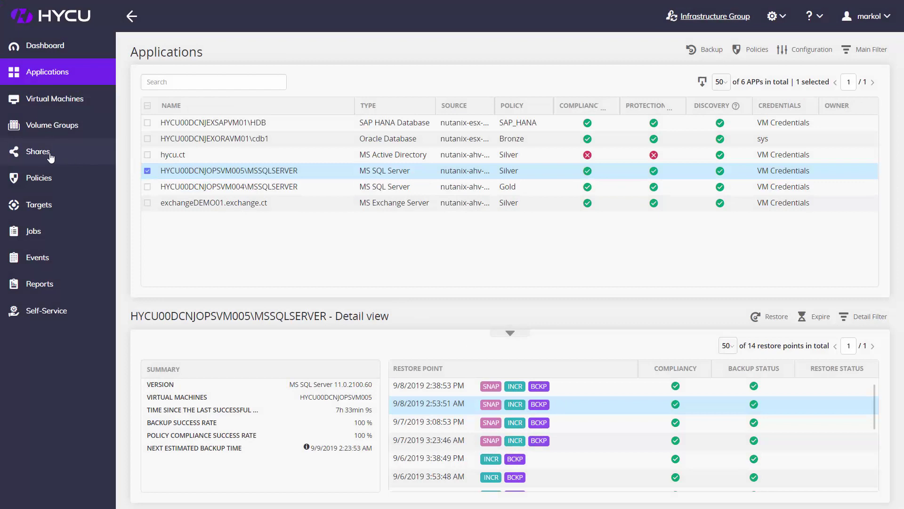
Browse the Support share's logs folder, mark a log archive for restore, then cancel
left_click(51, 157)
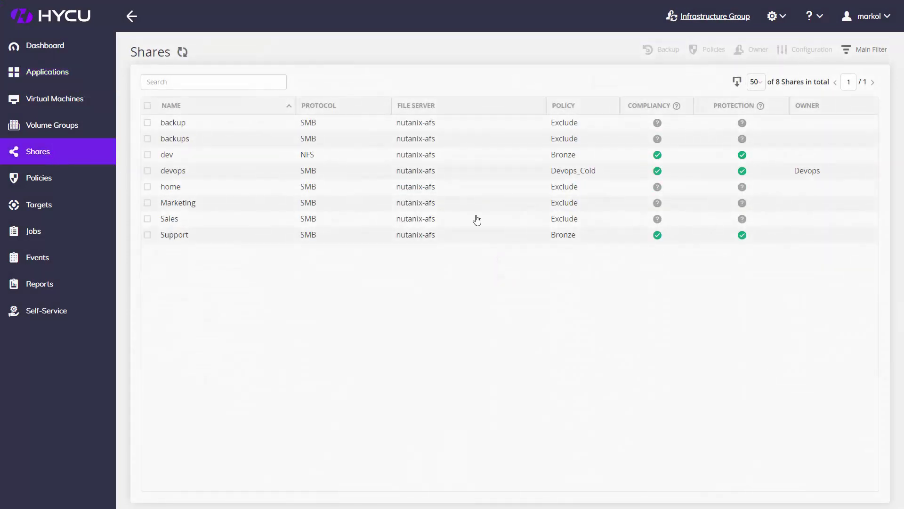
left_click(581, 234)
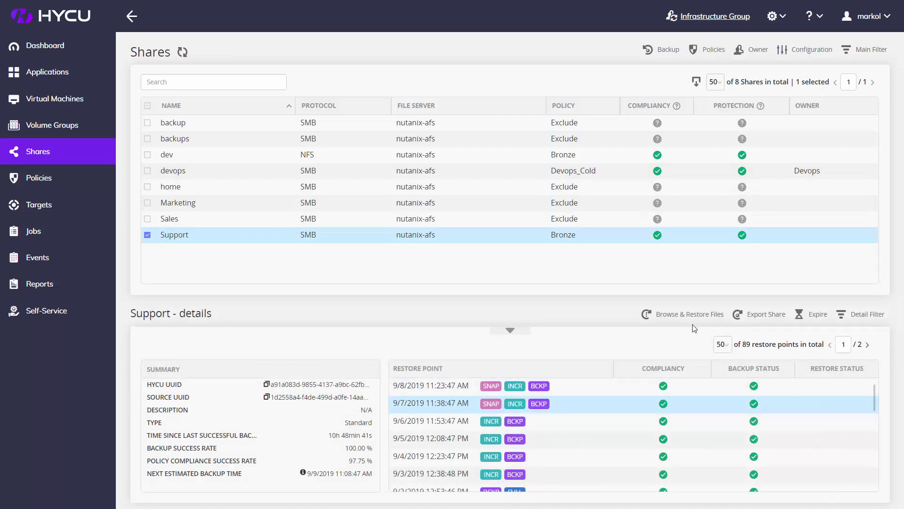
left_click(696, 318)
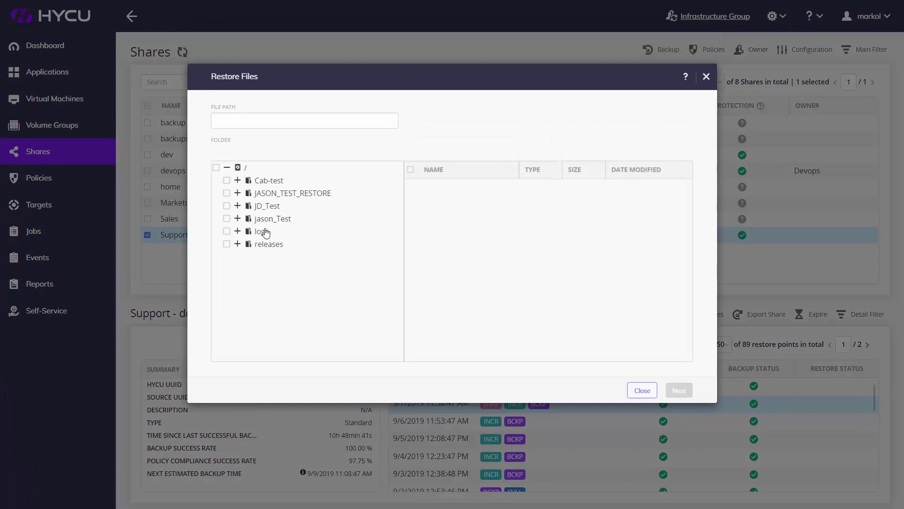
left_click(264, 231)
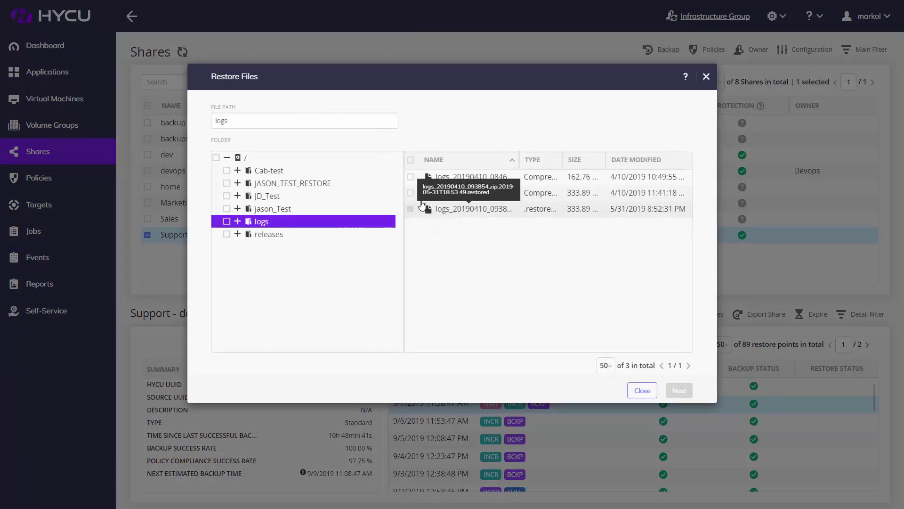
left_click(410, 193)
left_click(670, 392)
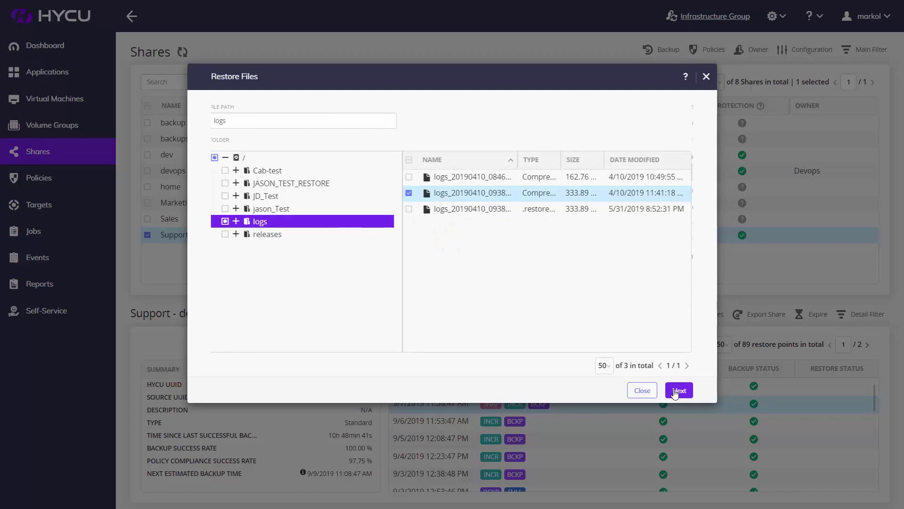
left_click(598, 303)
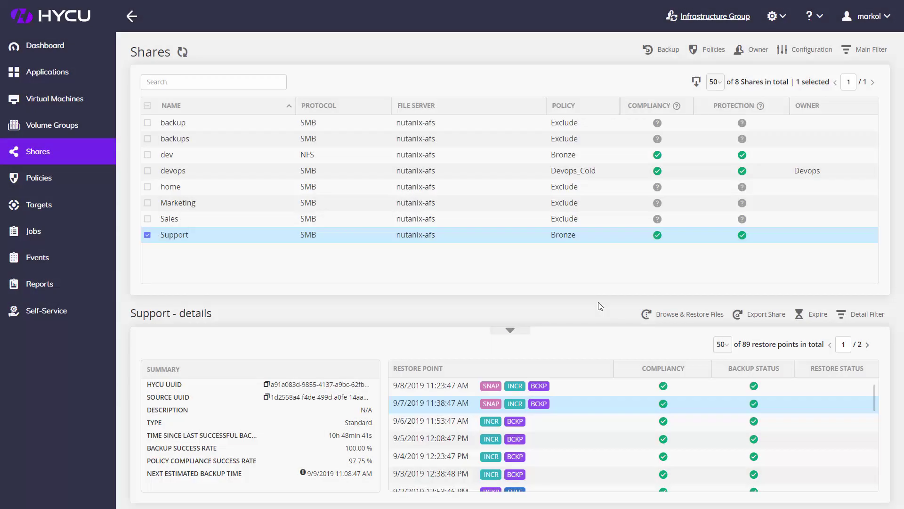
Open Reports, view the Protected data report's details, and open the user menu
left_click(53, 285)
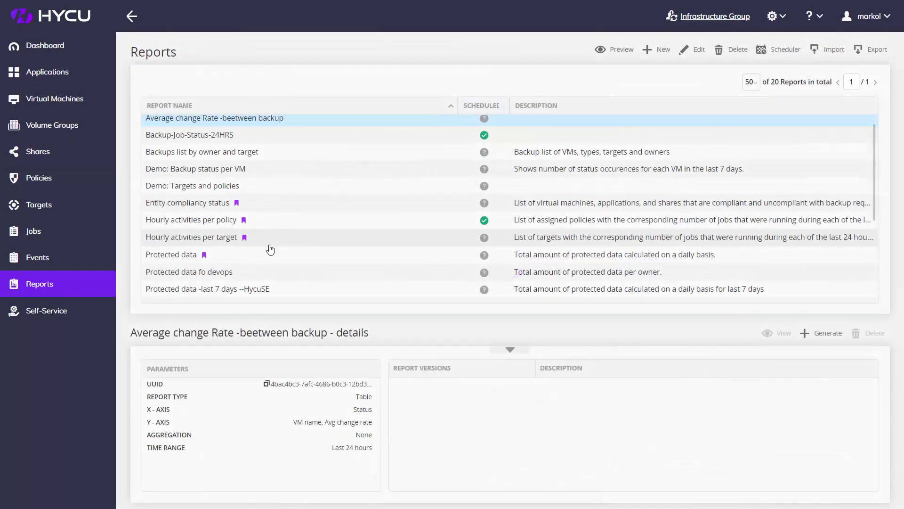
scroll(270, 247, "down", 5)
left_click(215, 179)
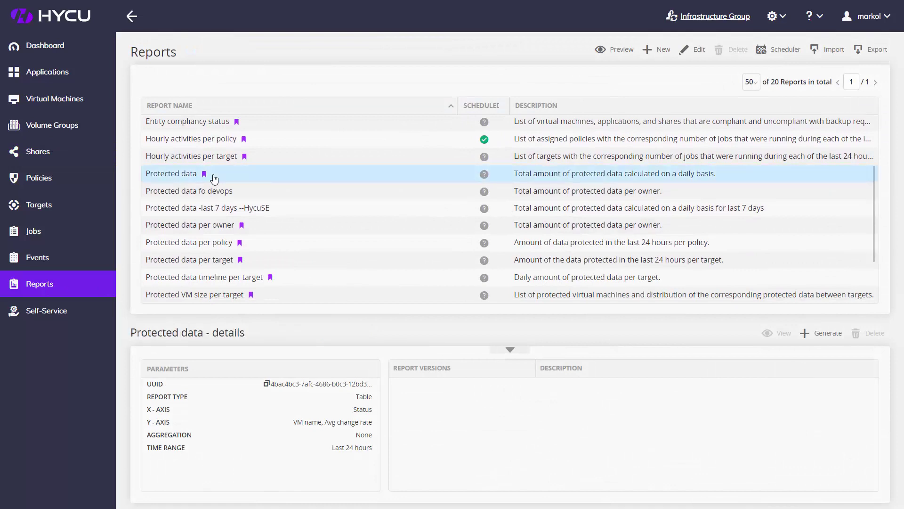
left_click(888, 18)
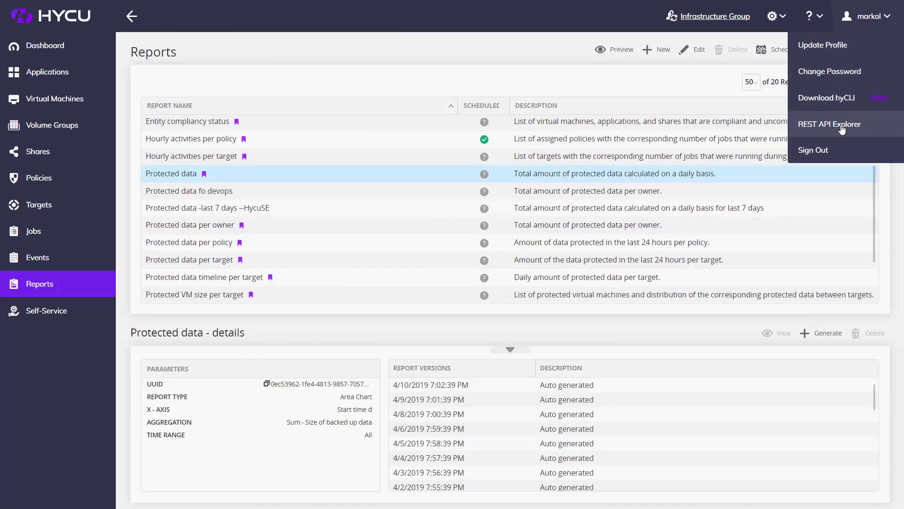
From Self-Service, start adding a member to the Devops group with the Restore Operator role
left_click(74, 314)
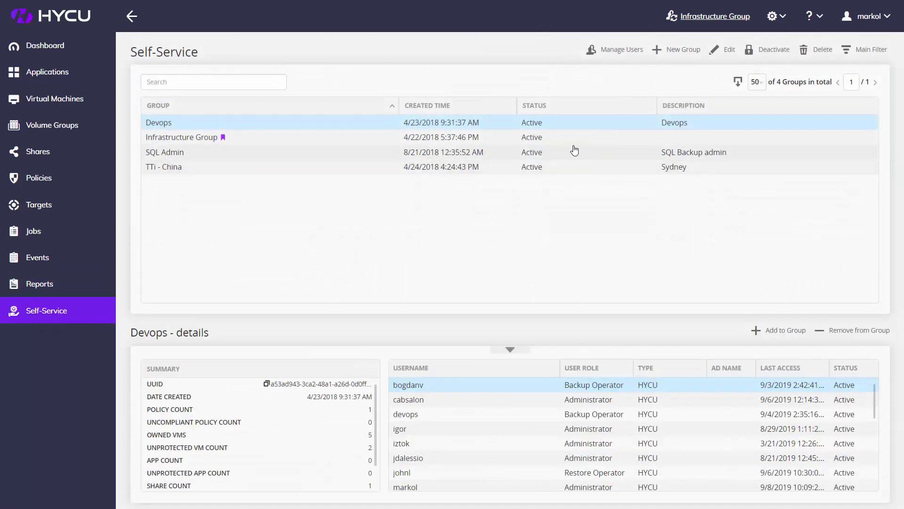
left_click(779, 331)
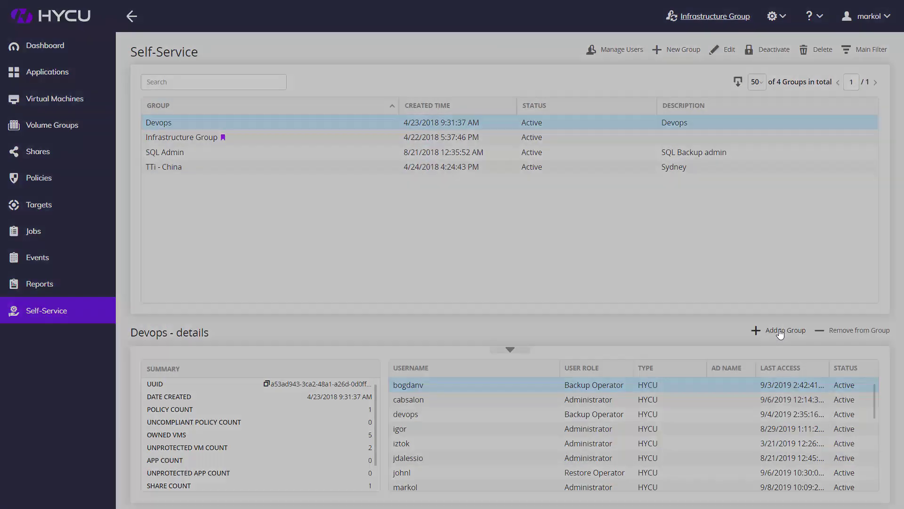
left_click(442, 157)
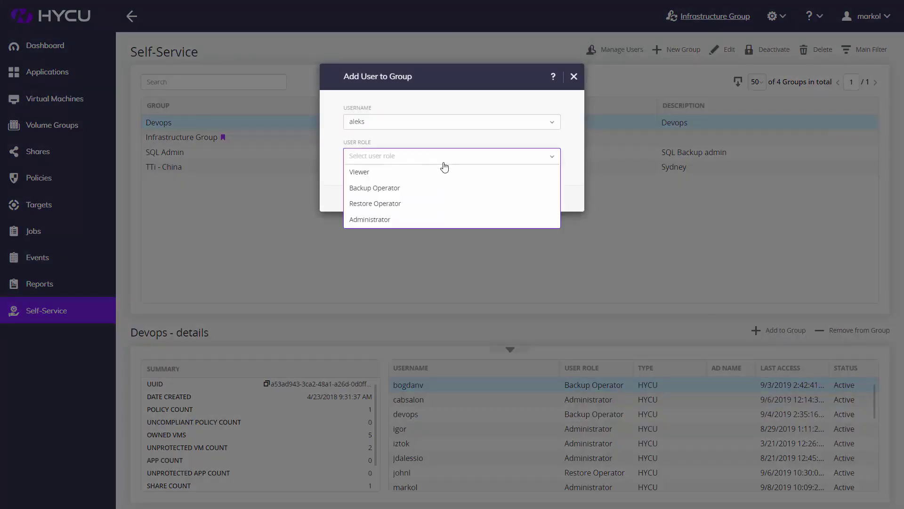
left_click(433, 204)
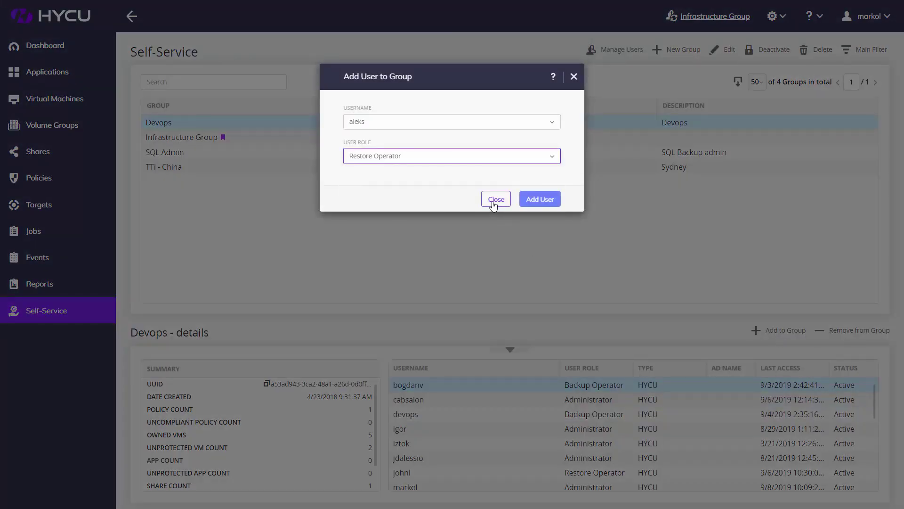